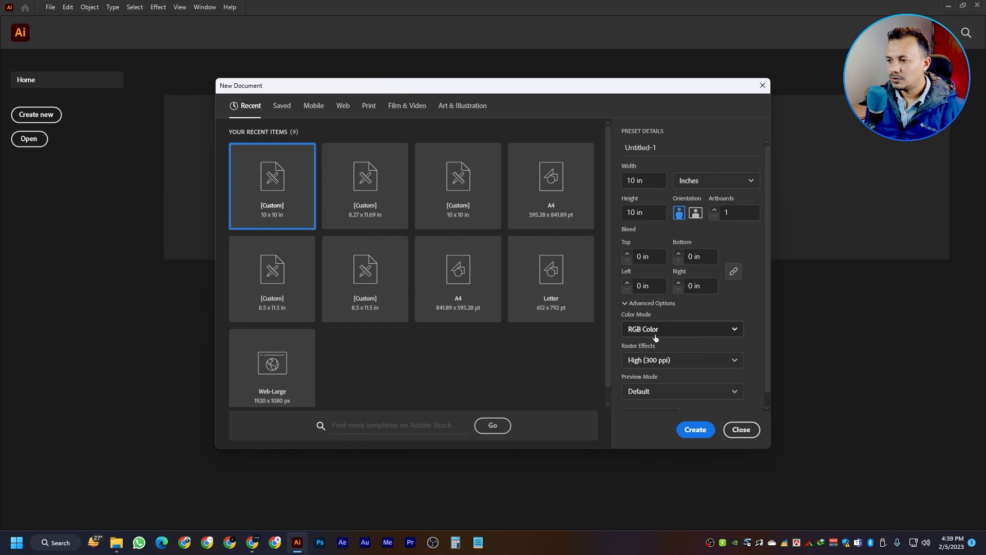
Create a 10 x 10 in document in RGB Color with 300 ppi raster effects.
click(696, 432)
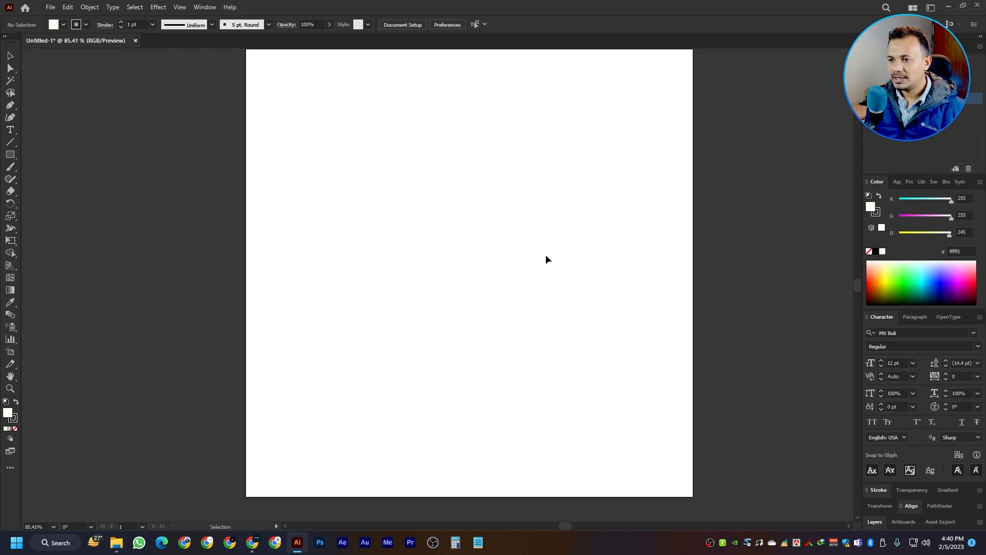
key(ctrl+0)
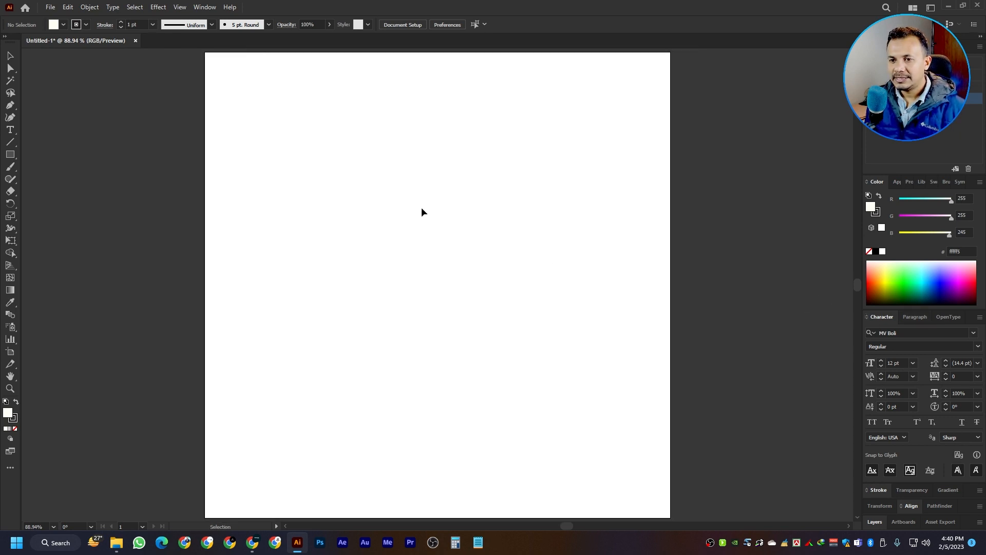
Add the text "SC" and enlarge it to about 180 pt near the centre of the artboard.
key(t)
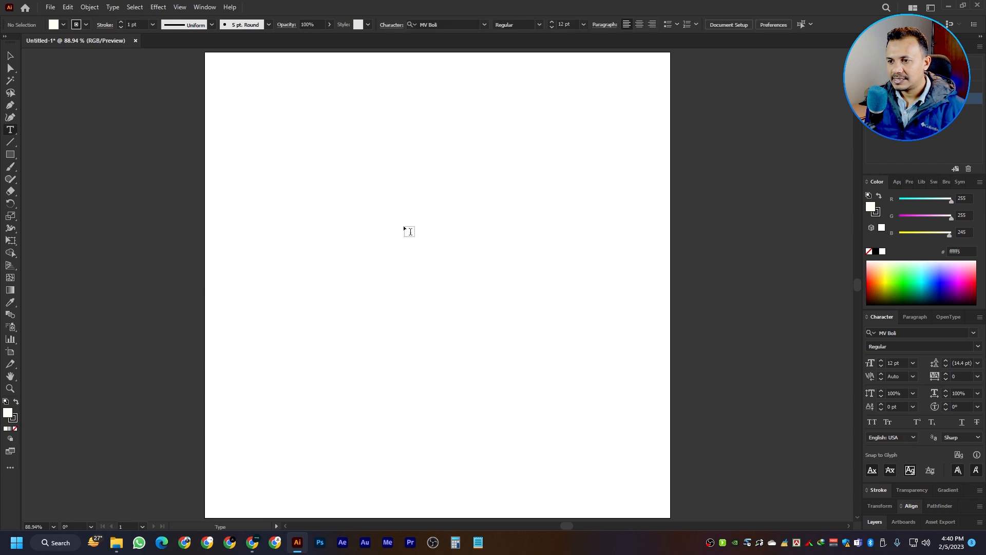
click(378, 251)
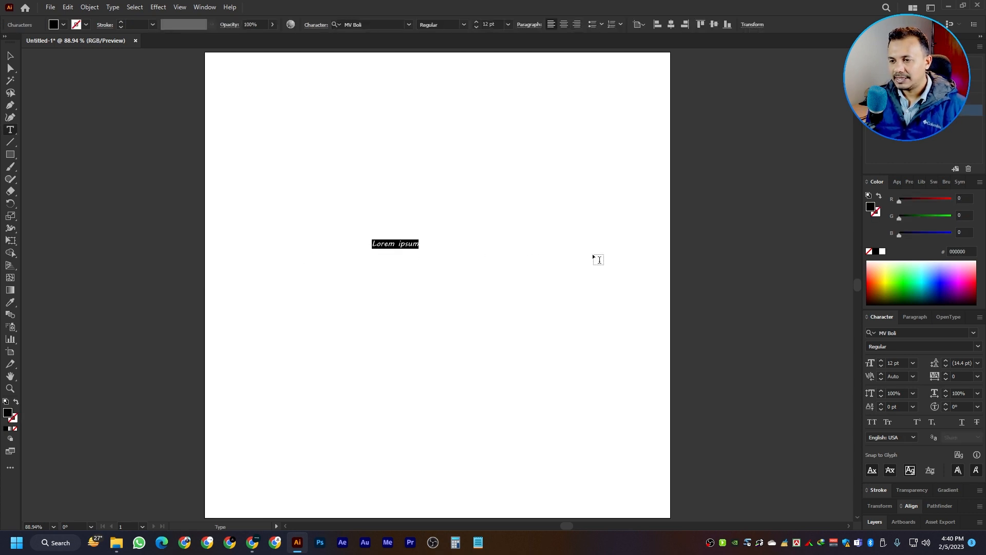
text(Sq)
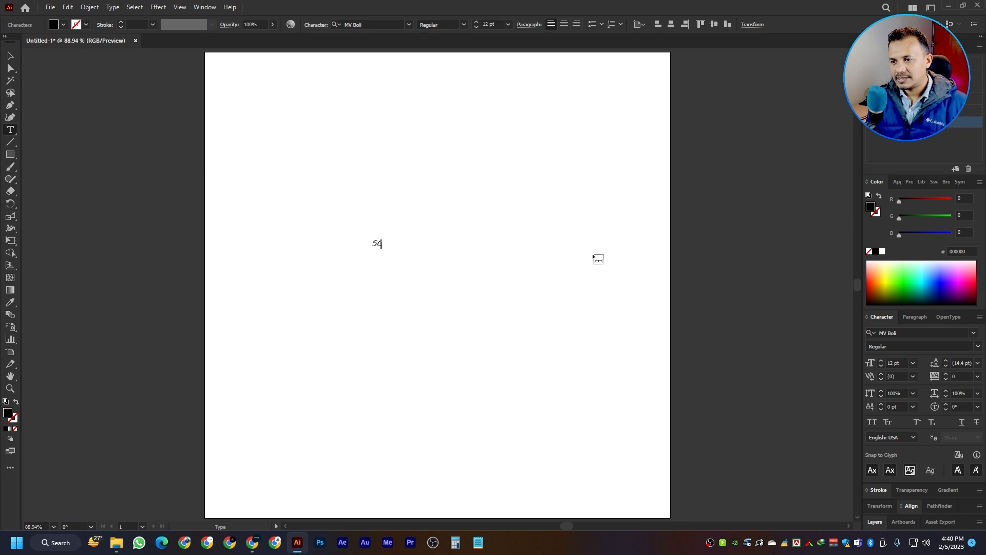
key(Escape)
drag(382, 236, 486, 214)
drag(409, 255, 463, 305)
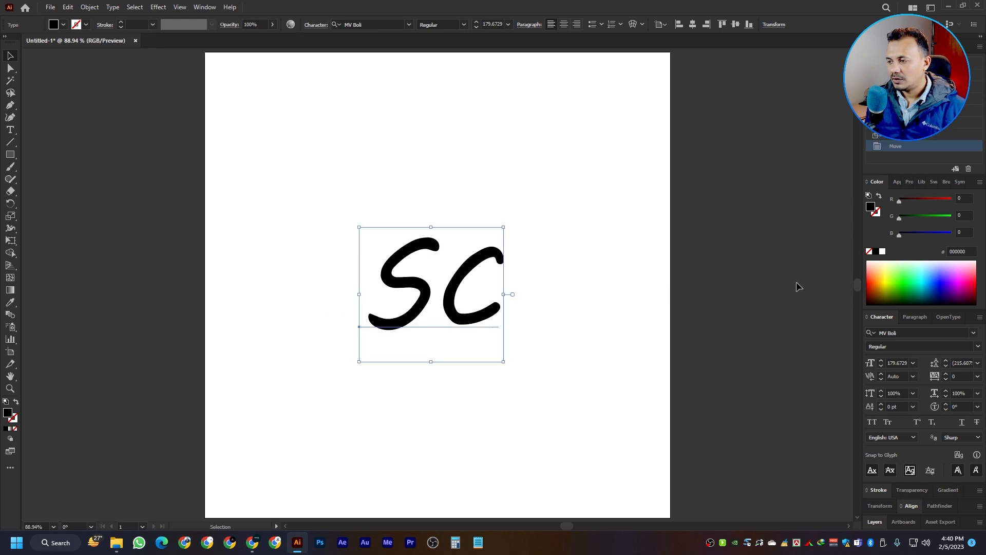
Set the SC text's font to Nexa Black.
click(895, 335)
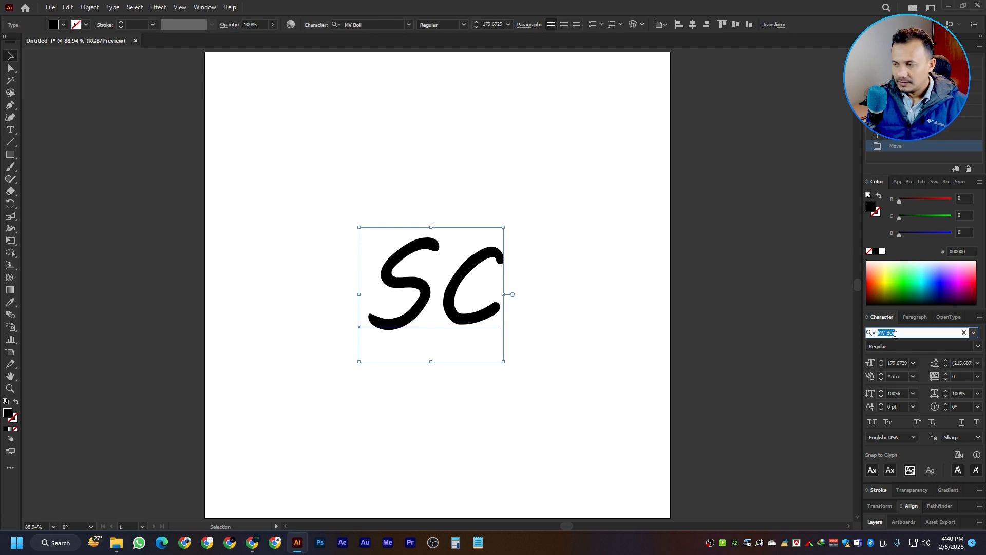
text(nexa)
key(Down)
key(Down)
key(Down)
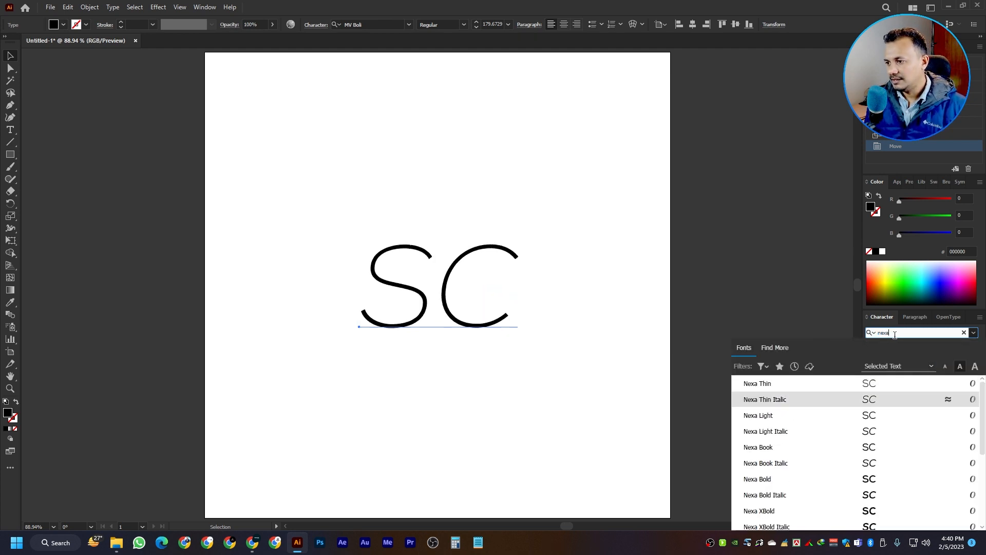
key(Down)
key(Down)
key(Down)
key(Down)
key(Down)
key(Down)
key(Down)
key(Down)
key(Down)
key(Up)
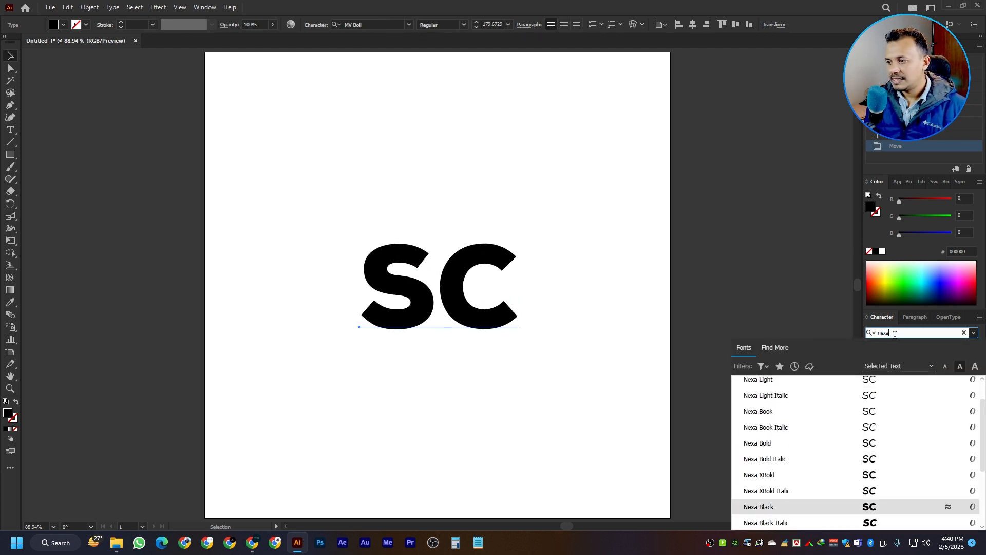
key(Return)
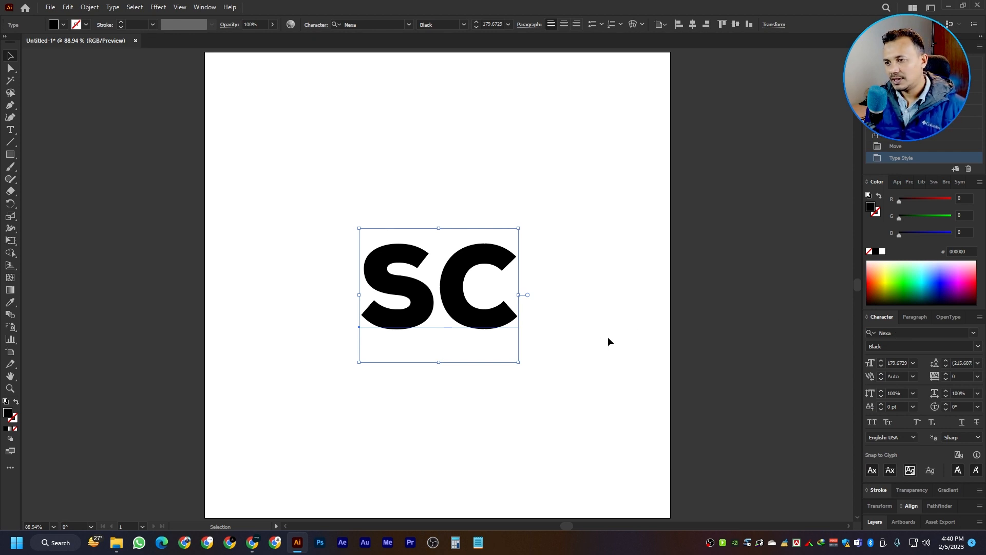
Enlarge the SC text to about 229 pt and move it slightly up on the artboard.
drag(518, 295, 540, 294)
drag(455, 306, 456, 268)
key(a)
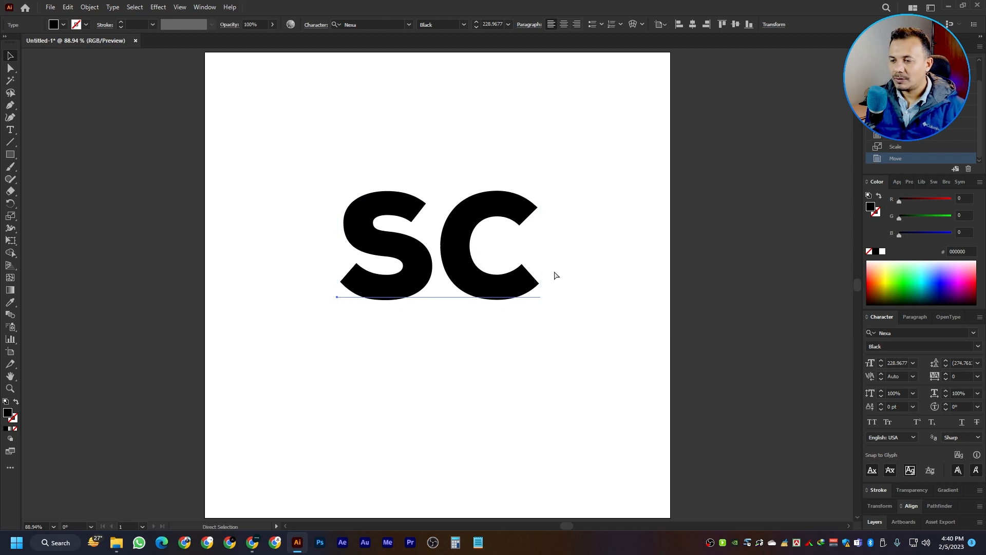
key(v)
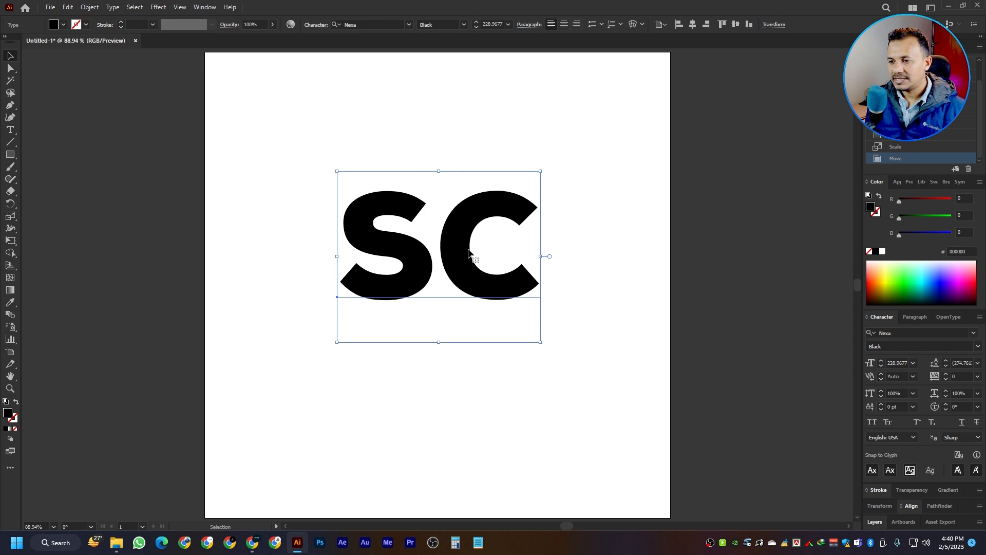
click(568, 239)
click(496, 251)
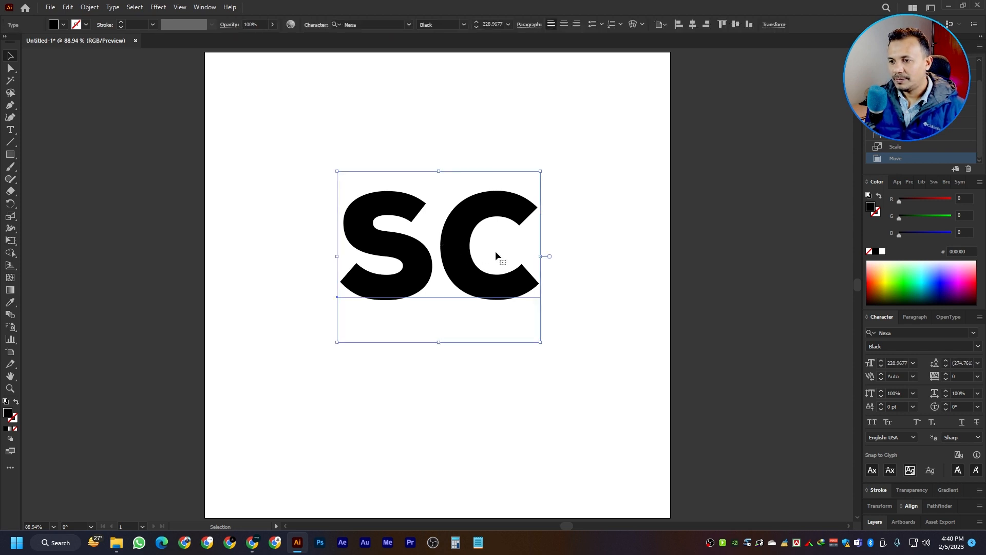
Duplicate the SC text below the original and set the copy's font size to 50 pt.
drag(458, 238, 468, 370)
double_click(468, 370)
key(ctrl+a)
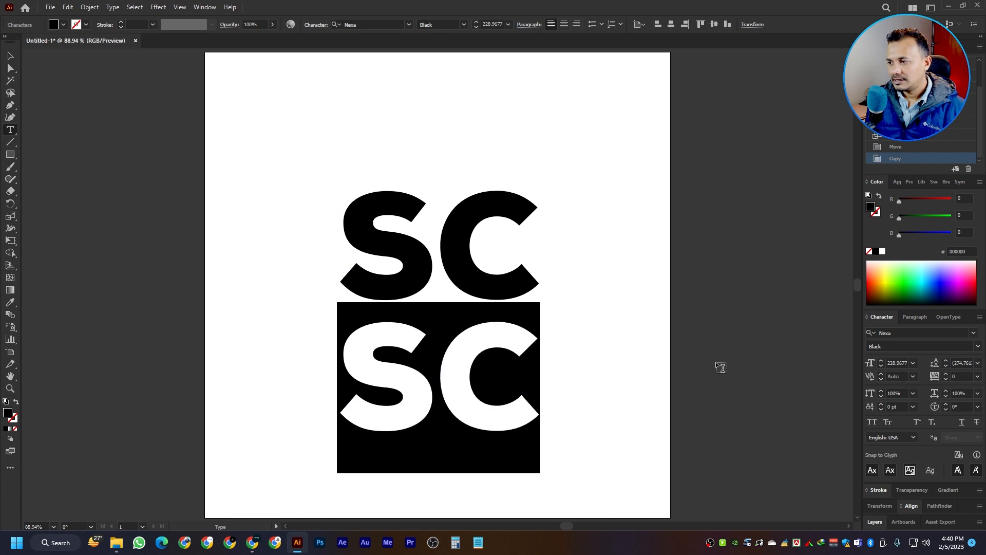
click(898, 364)
text(50)
key(Return)
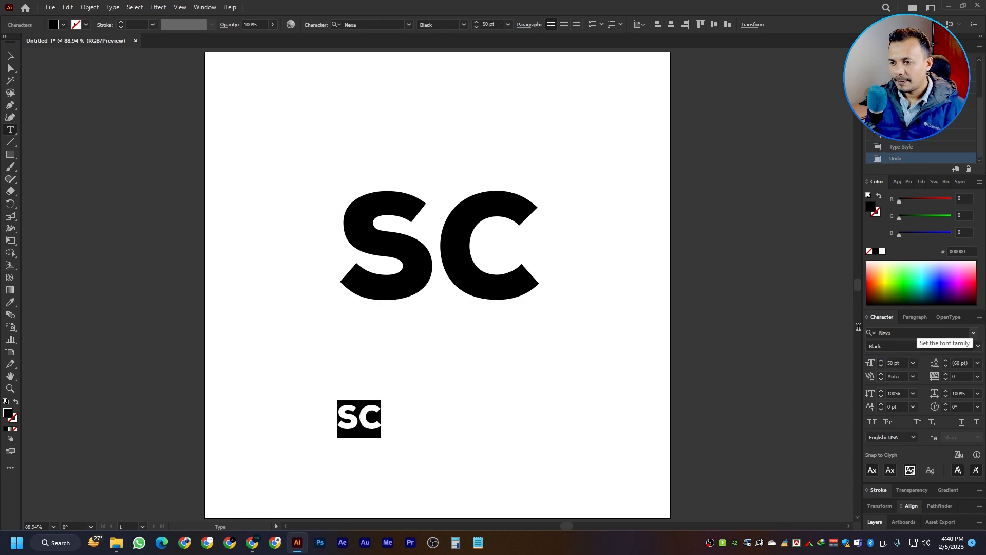
Centre-align the small text copy and replace its content with "SOUTH CAROLINA".
click(564, 24)
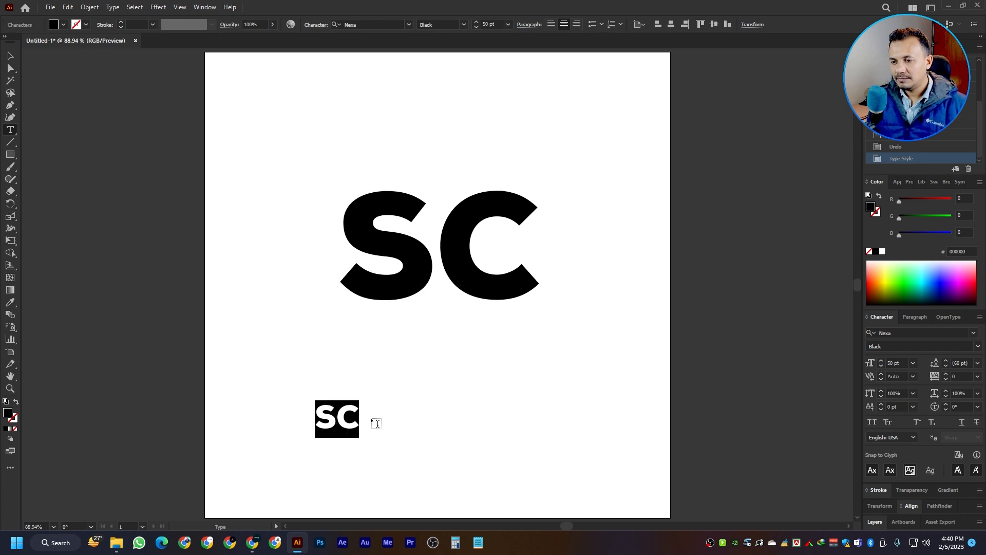
text(SOUTH )
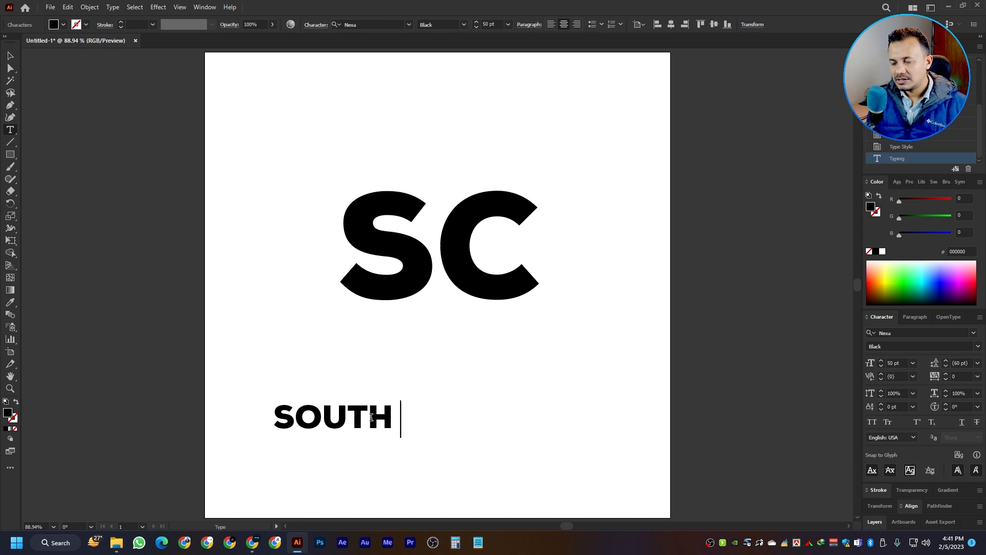
text(CA)
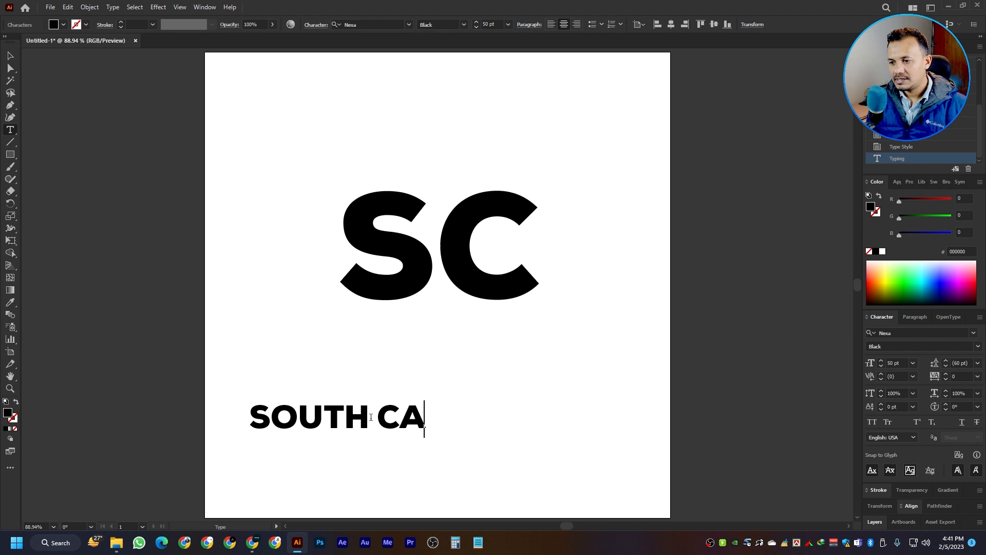
text(ROLINA)
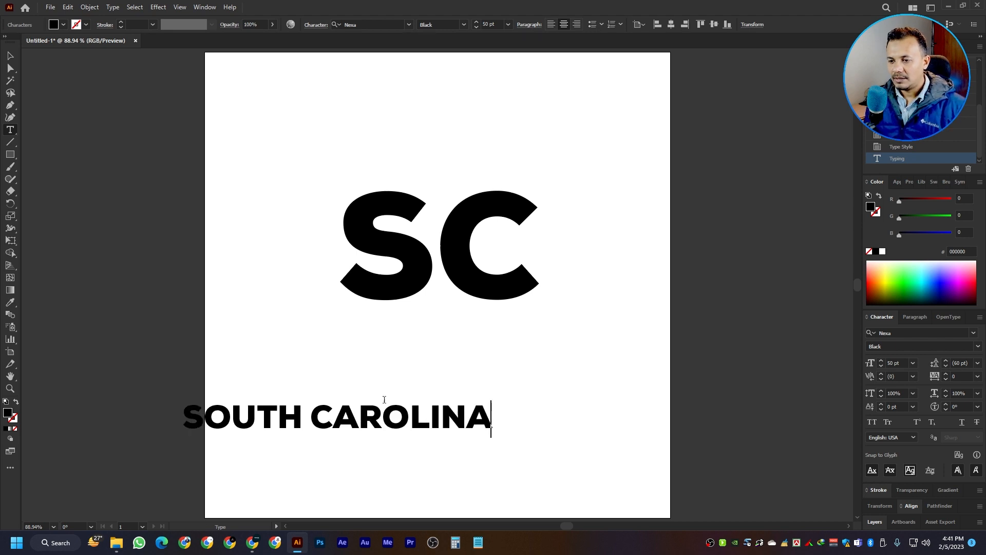
key(Escape)
Set the SOUTH CAROLINA text to the Book style and centre it horizontally on the artboard beneath SC.
click(977, 346)
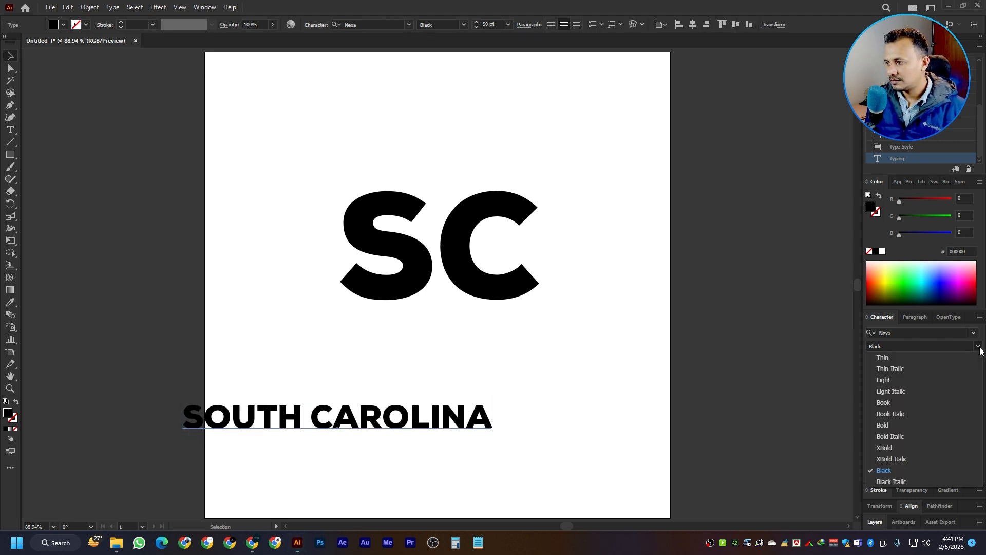
click(892, 403)
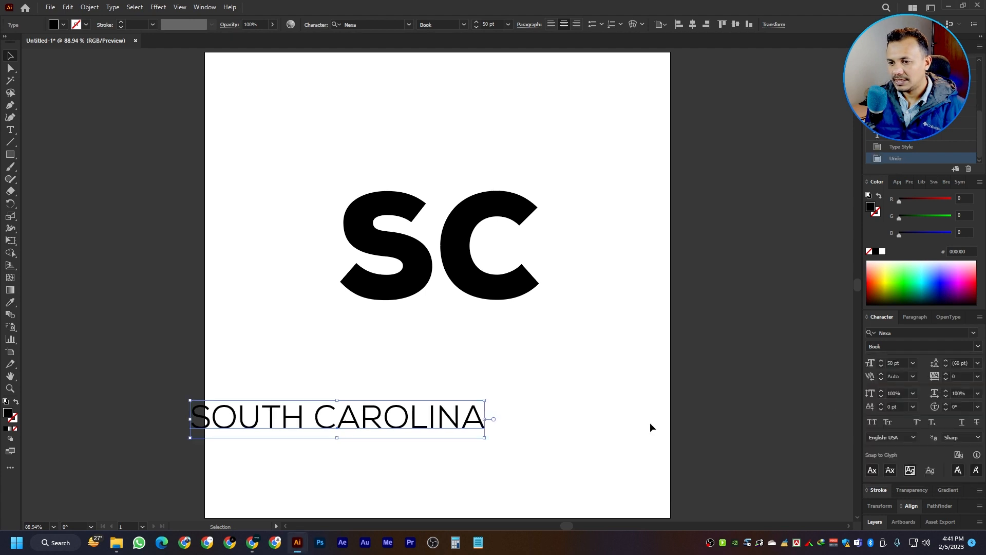
drag(443, 427, 527, 384)
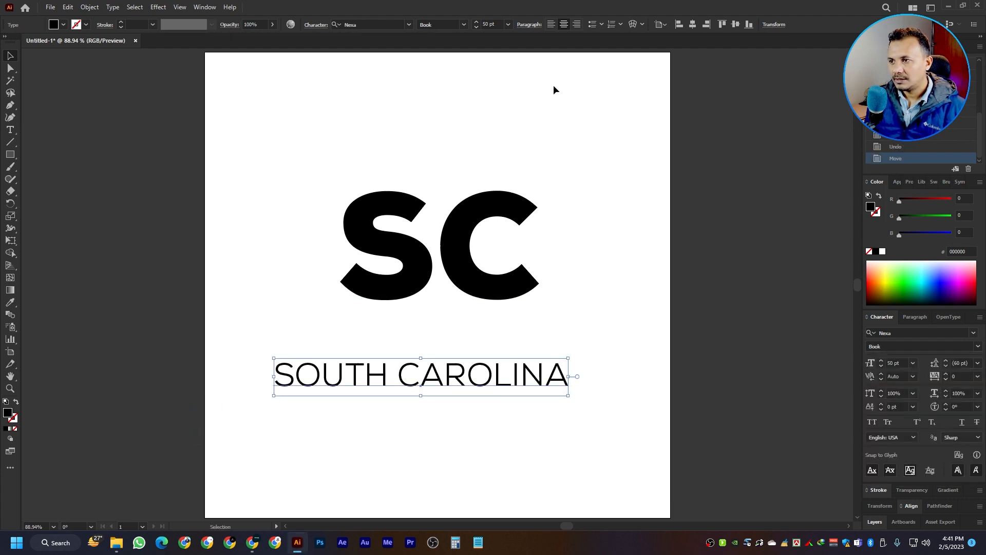
click(693, 24)
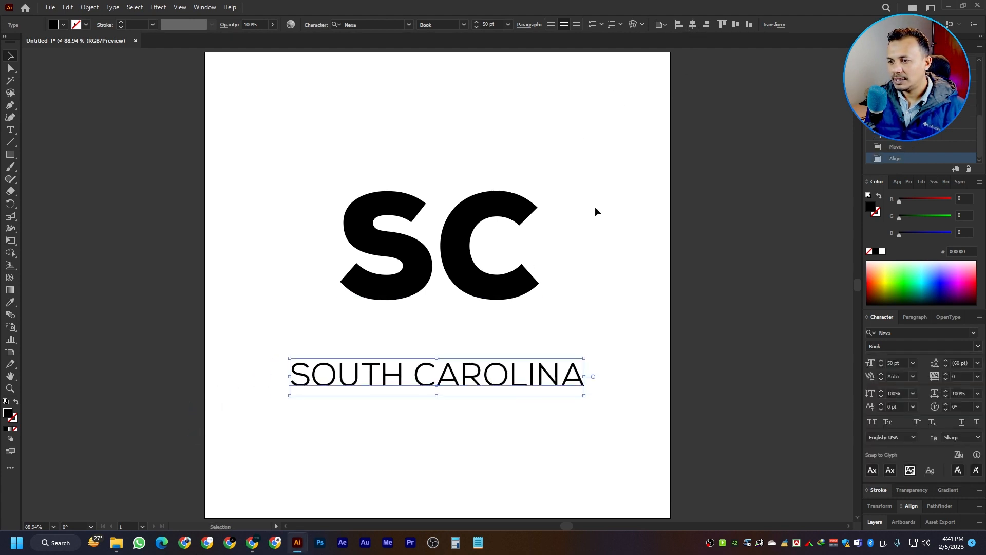
Shrink the SOUTH CAROLINA text until it is narrower than SC, and move SC down closer to it.
drag(437, 359, 457, 354)
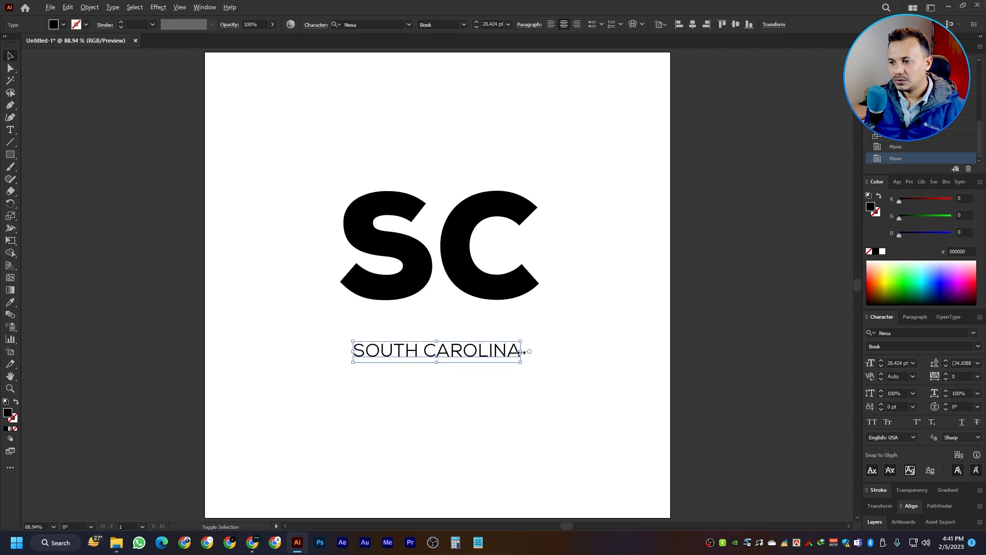
drag(521, 352, 516, 353)
click(455, 285)
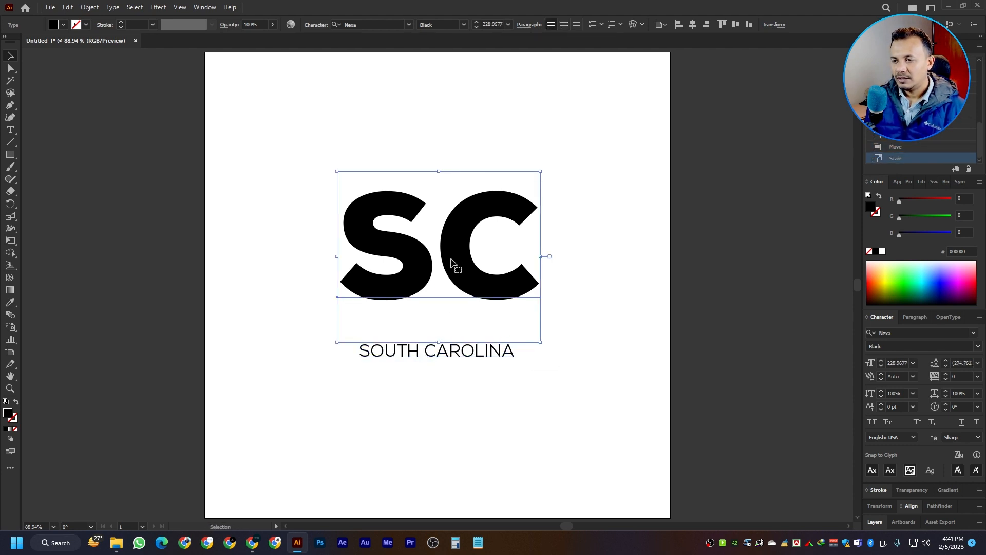
drag(449, 267, 449, 282)
Convert the SC text to outlines, then scale it to about 2.96 x 1.62 in just above SOUTH CAROLINA.
key(ctrl+shift+a)
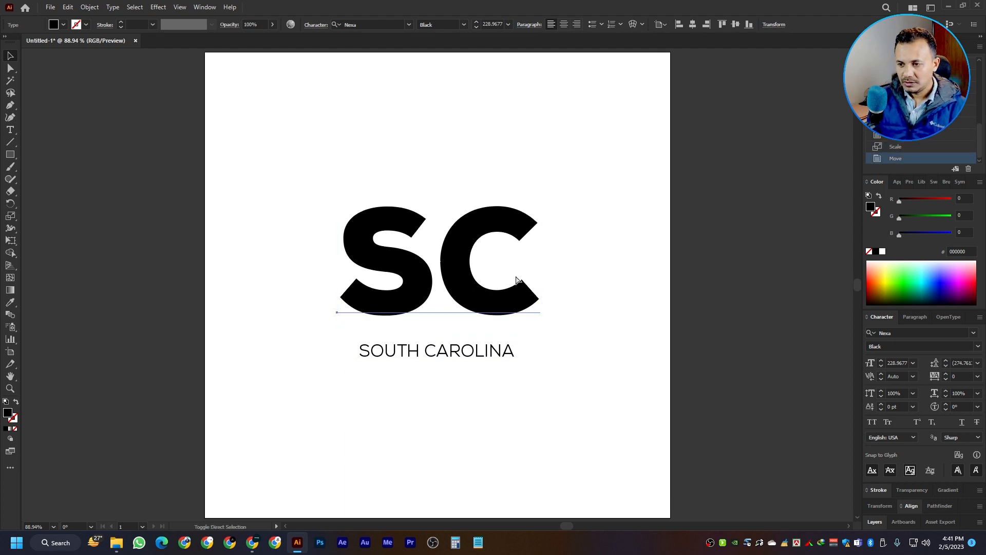
key(ctrl+shift+o)
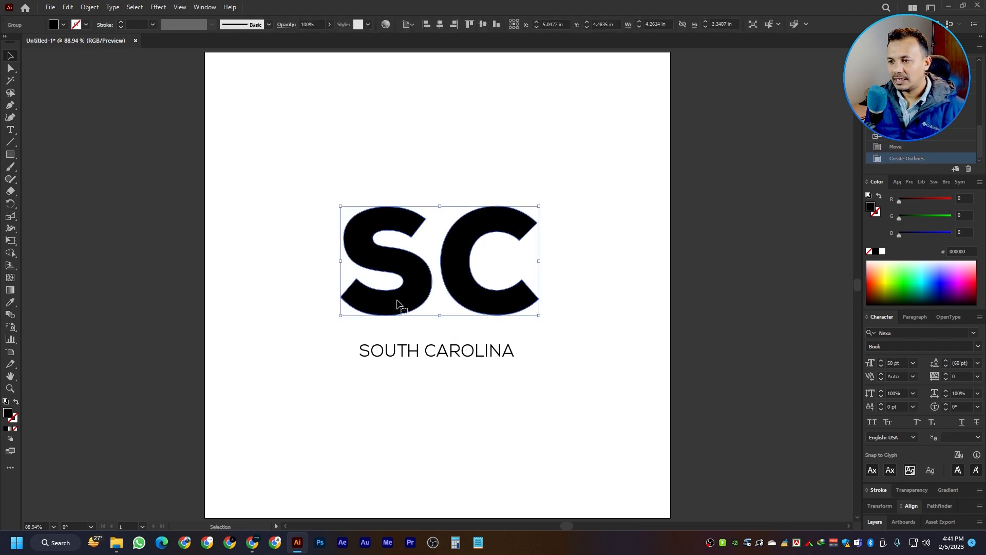
drag(539, 261, 510, 263)
drag(470, 308, 470, 332)
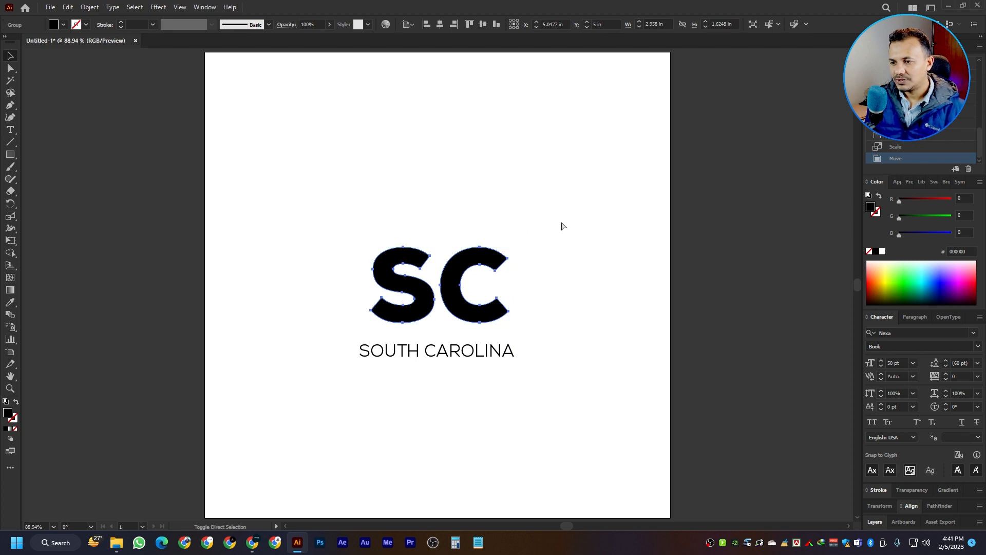
Ungroup the SC outlines and move the C left so it overlaps the right side of the S.
key(ctrl+shift+g)
click(529, 234)
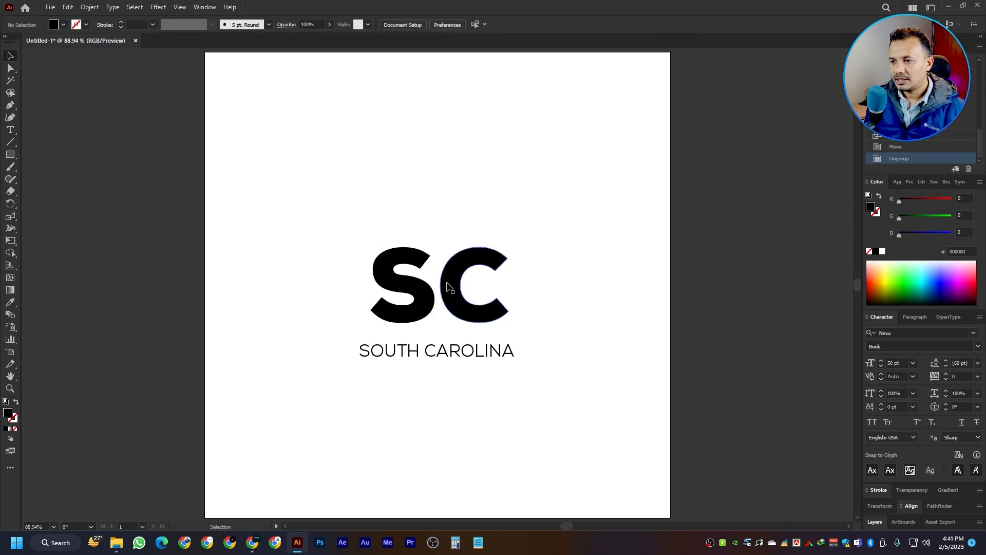
drag(428, 280, 453, 273)
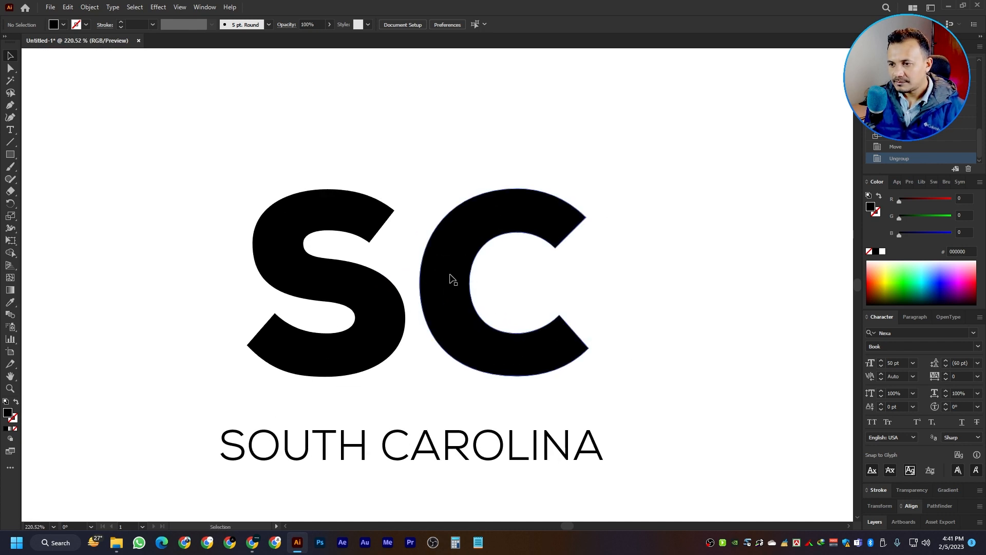
drag(452, 279, 403, 280)
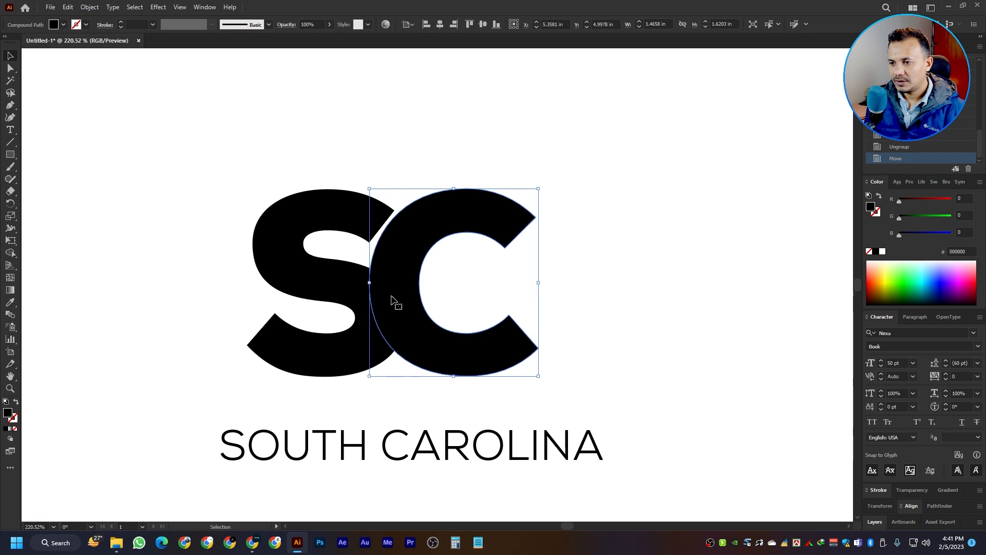
Copy the C outline and paste the duplicate in back at the same position.
key(a)
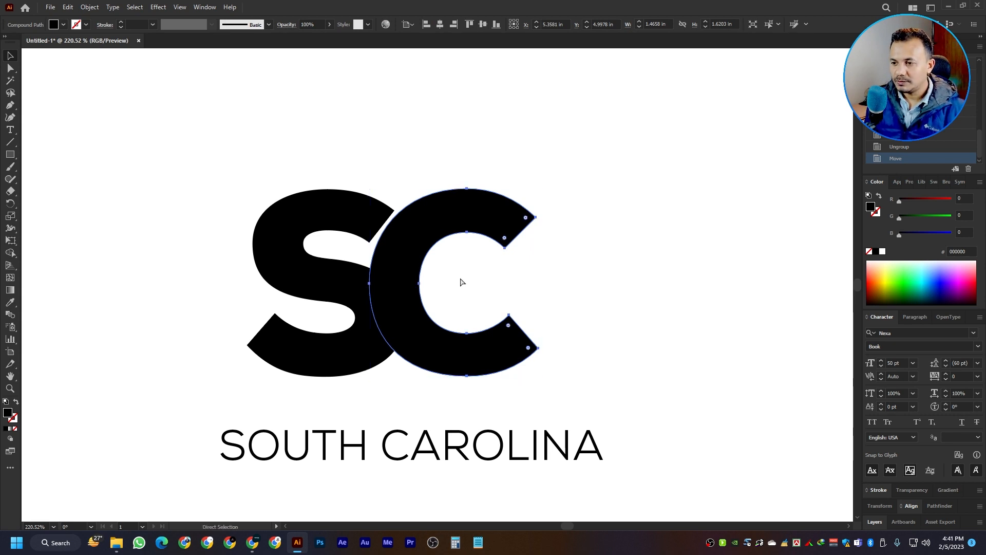
key(ctrl+b)
key(v)
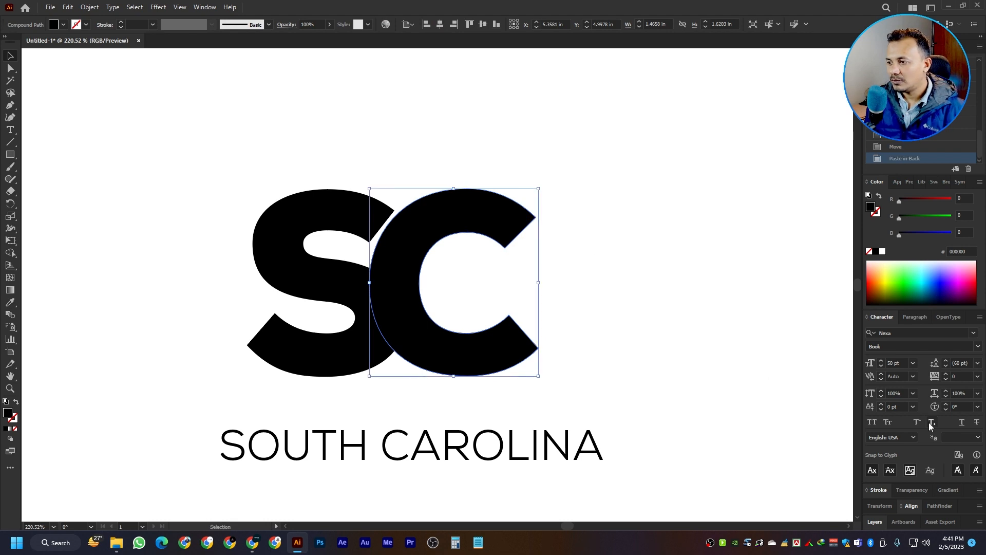
Give the back copy of the C a 5 pt stroke aligned to the outside.
click(883, 489)
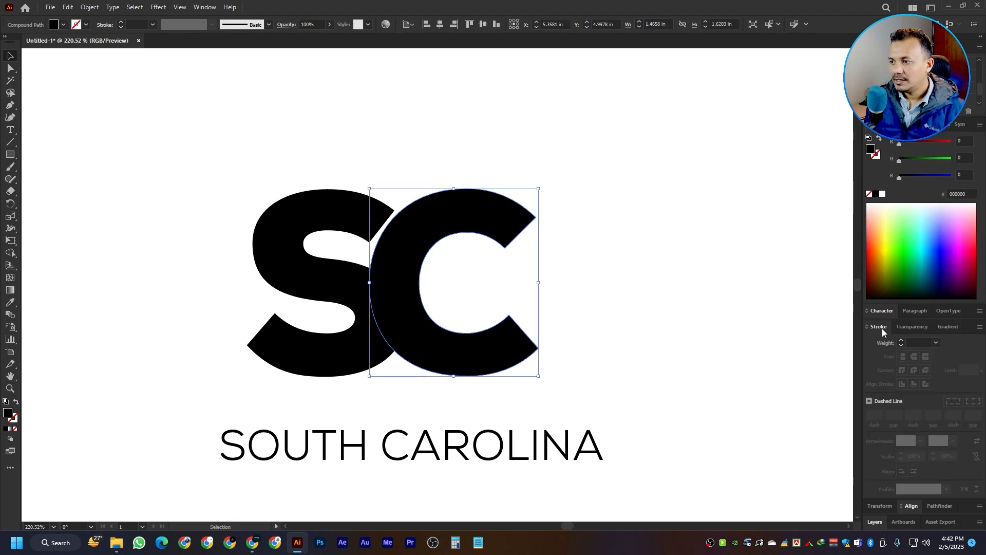
click(201, 8)
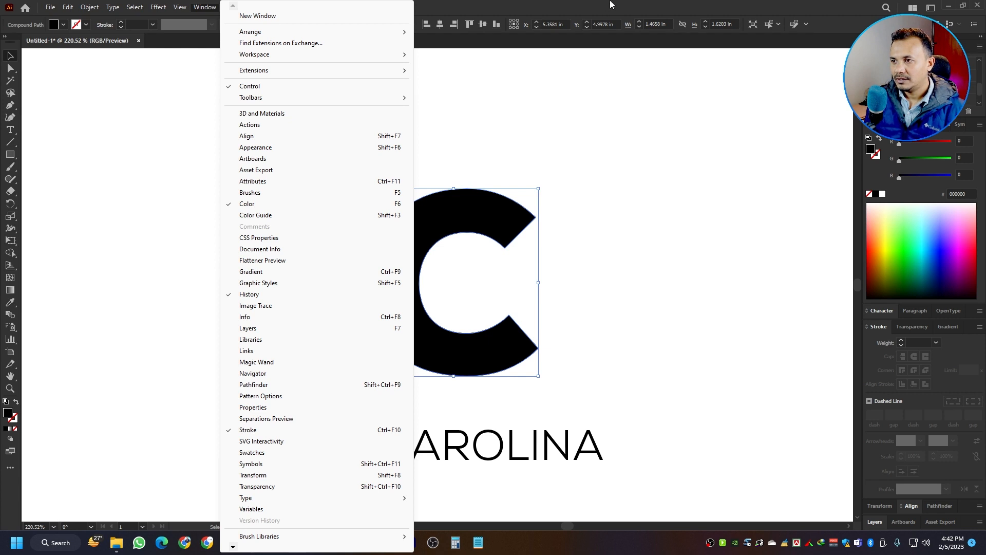
click(614, 7)
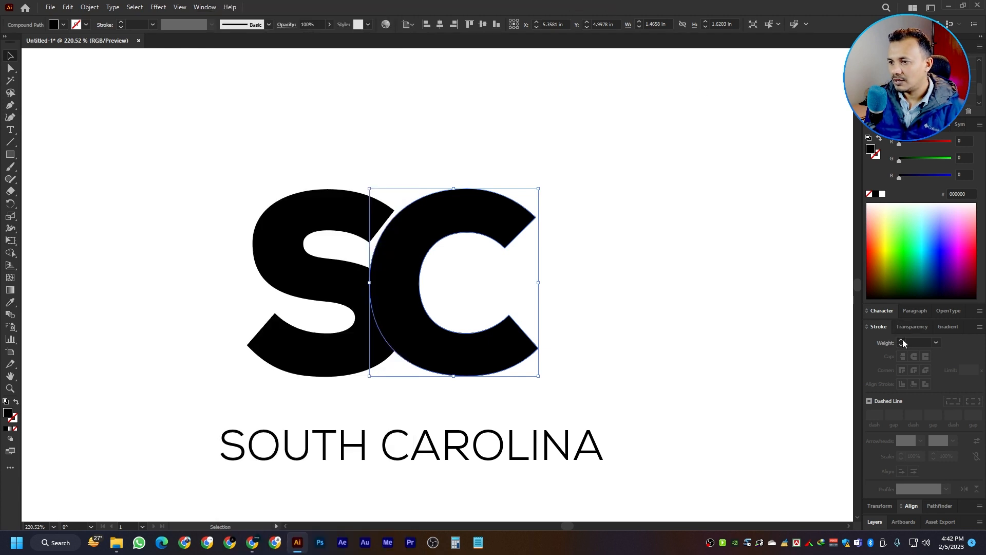
click(902, 340)
click(902, 340)
click(903, 340)
click(903, 340)
click(902, 340)
click(902, 340)
click(902, 340)
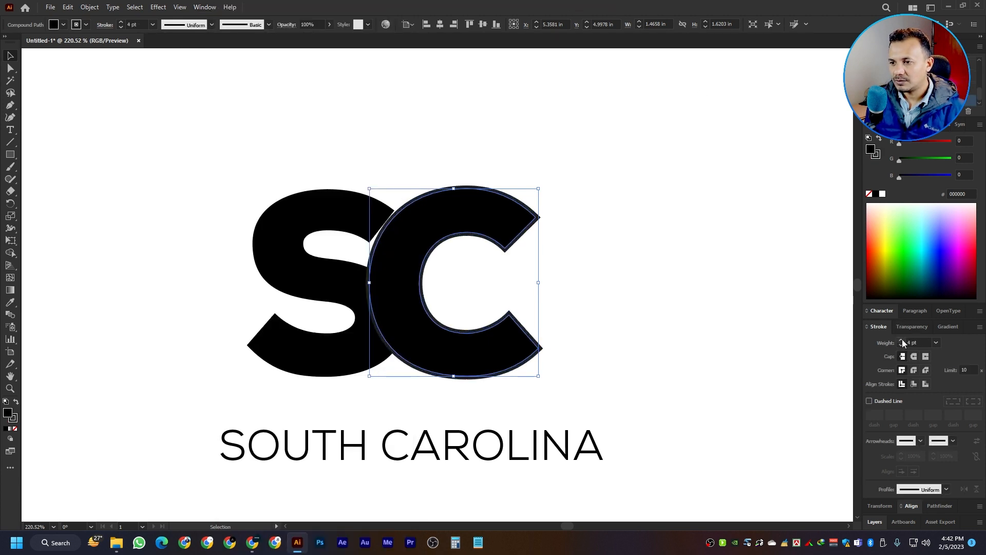
click(926, 384)
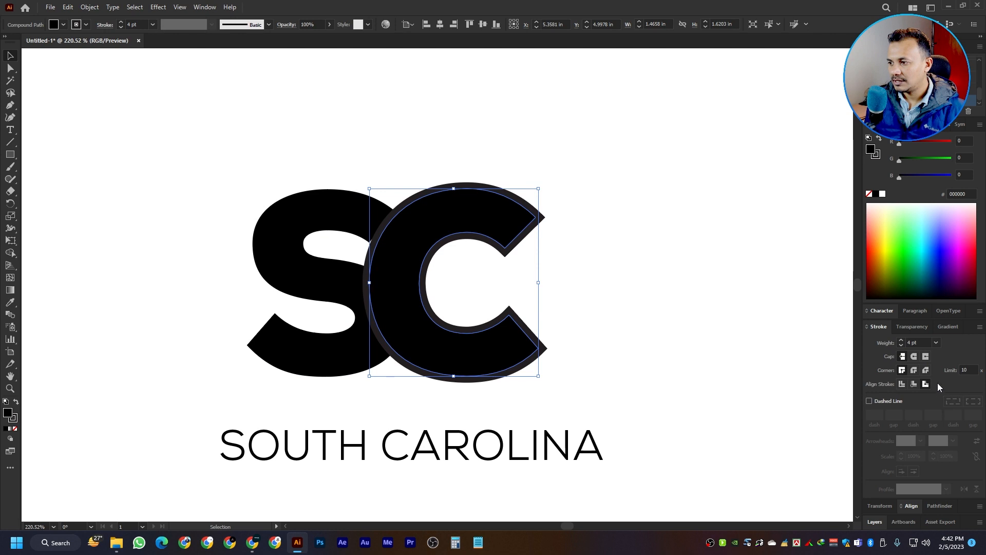
click(902, 340)
click(902, 341)
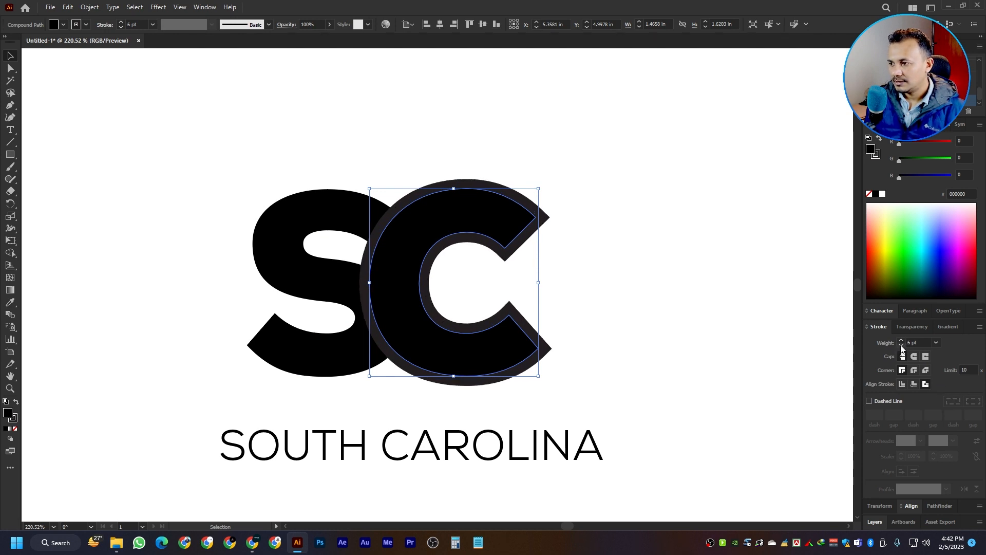
click(902, 346)
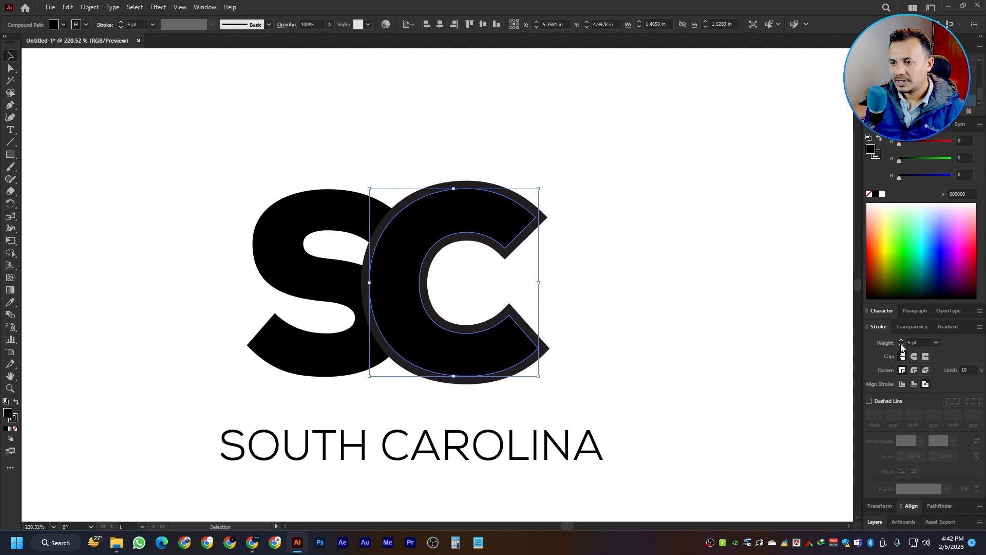
Convert the back C's stroke to outlines with Outline Stroke.
click(90, 7)
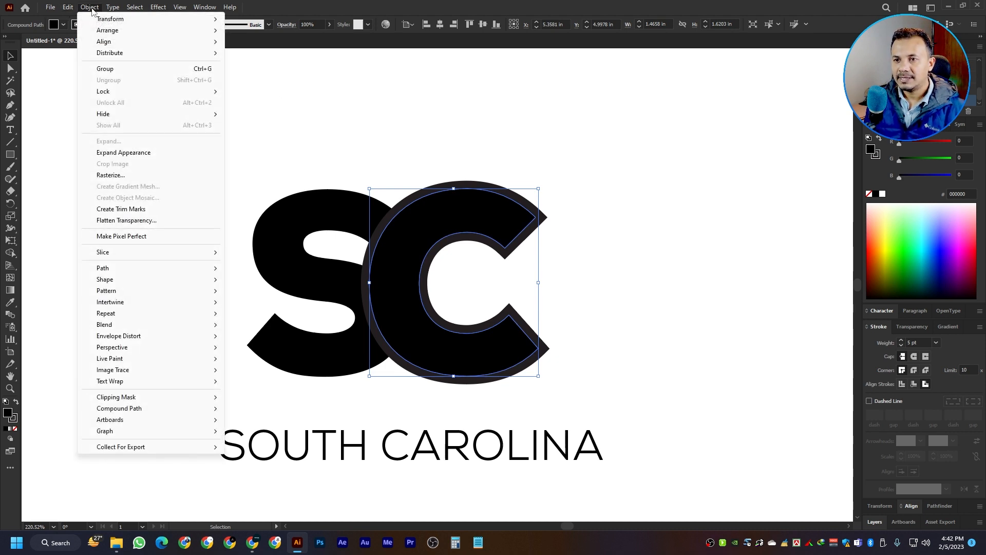
mouse_move(149, 269)
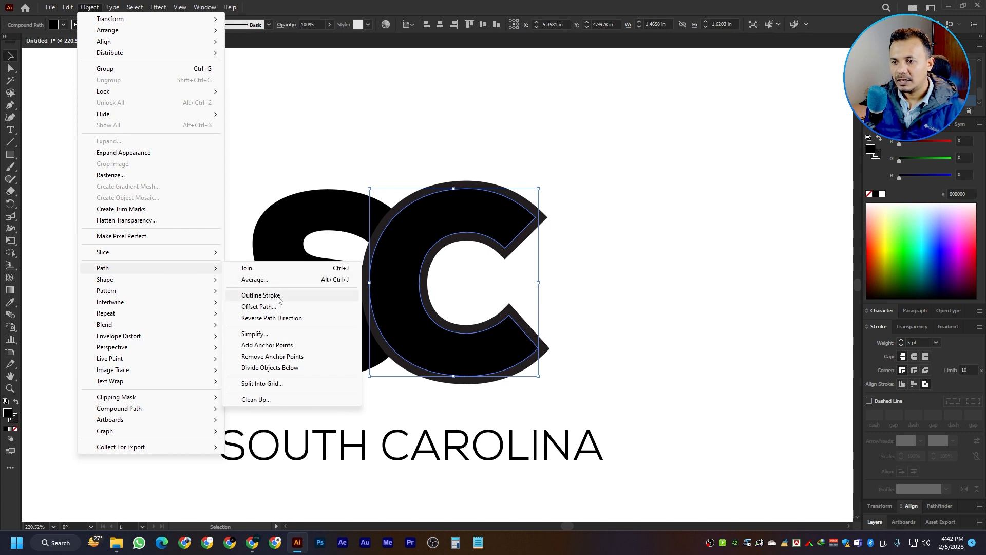
click(278, 299)
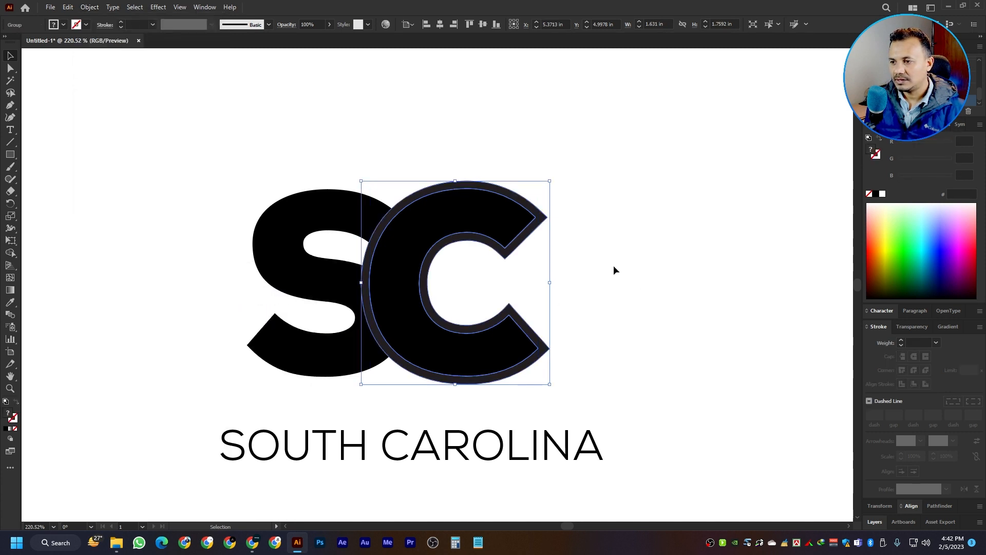
Unite the outlined stroke and fill of the back C into one shape, and release its compound path.
click(939, 507)
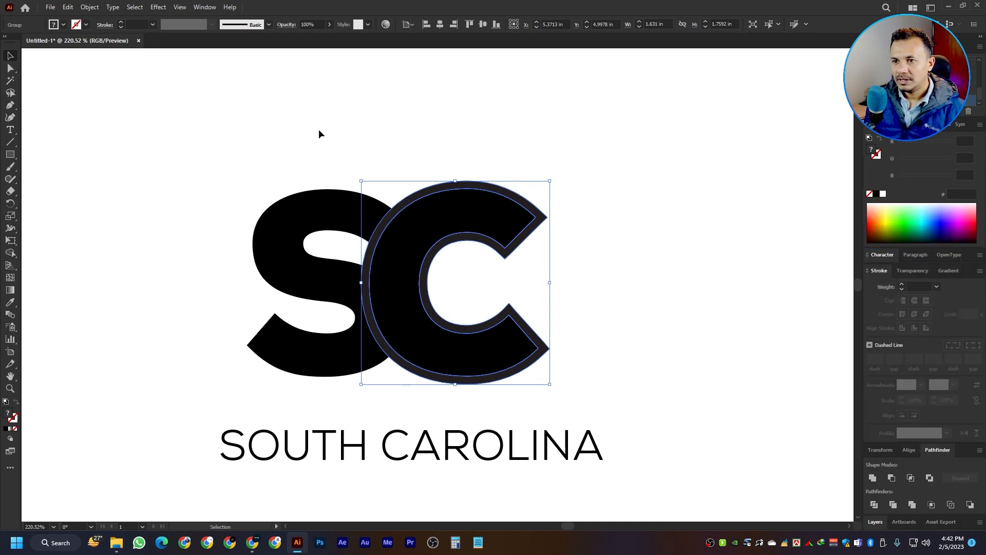
click(205, 7)
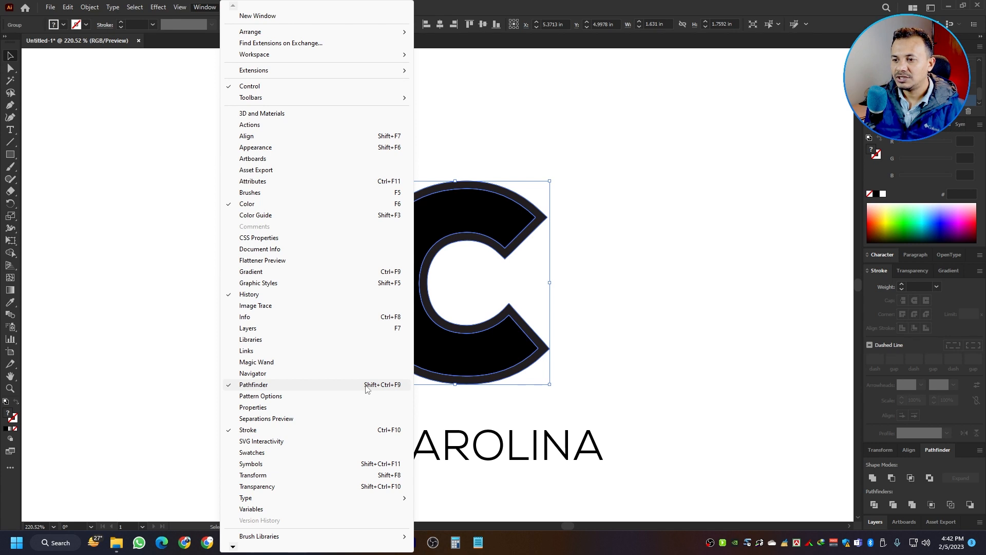
click(878, 482)
click(874, 479)
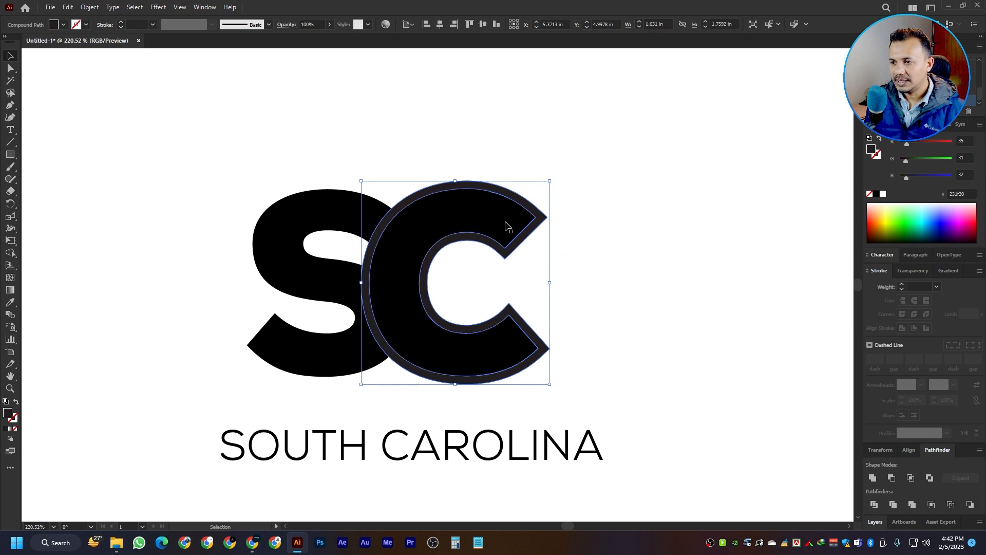
right_click(501, 193)
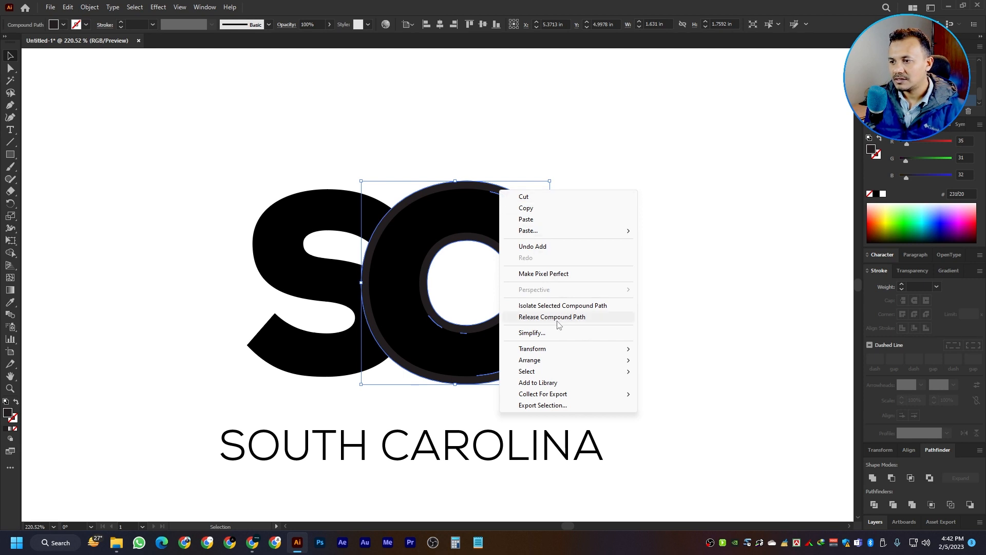
click(585, 319)
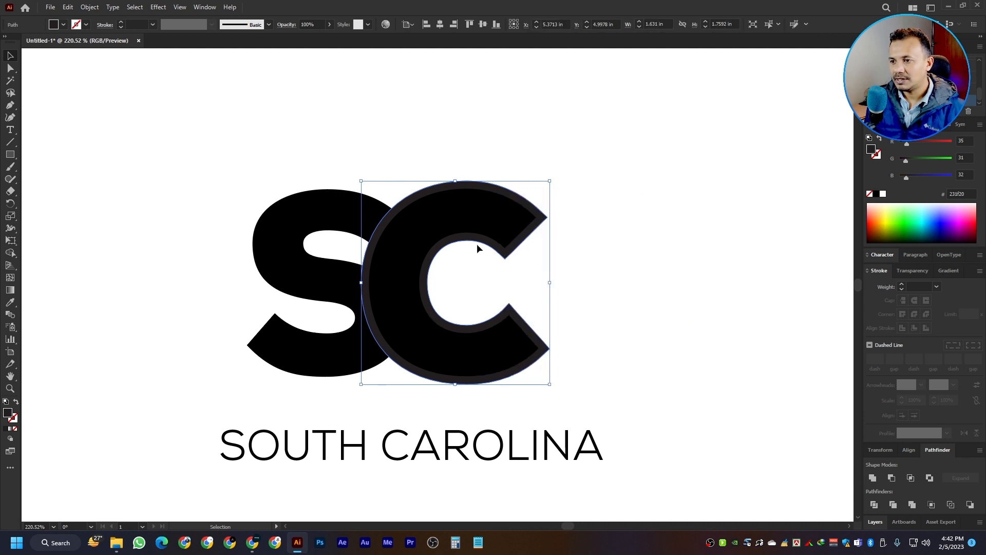
Subtract the enlarged back C from the S with Minus Front to cut a gap between the letters.
shift+click(295, 213)
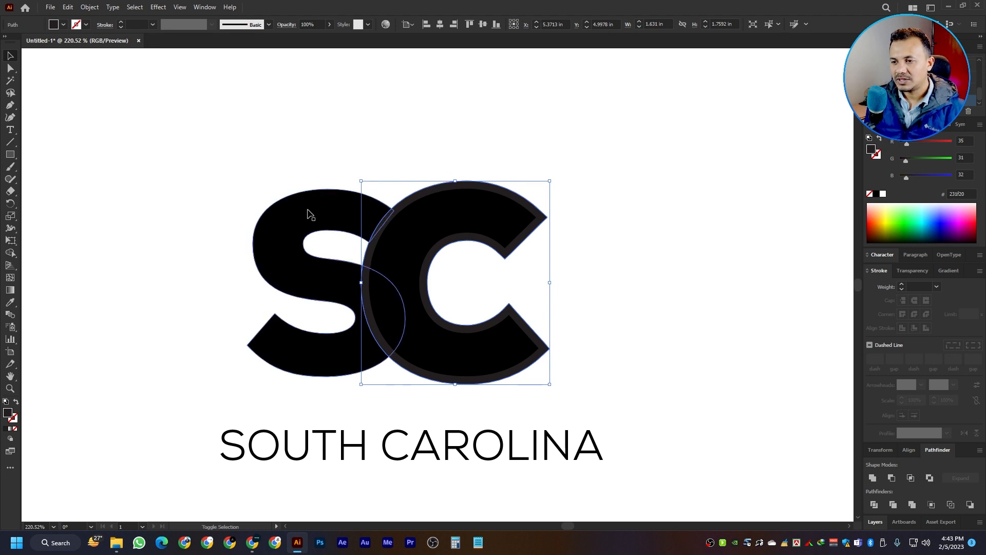
shift+click(311, 215)
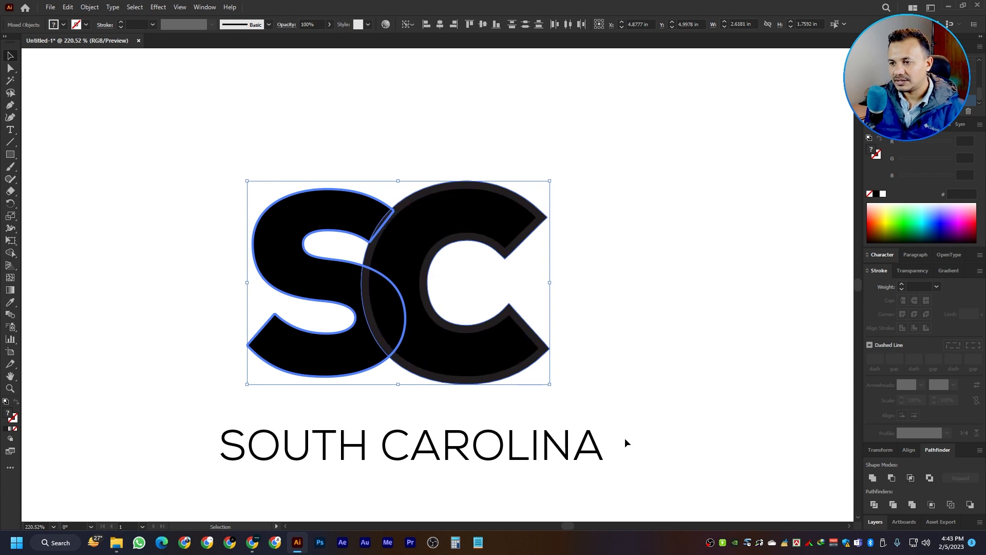
click(892, 479)
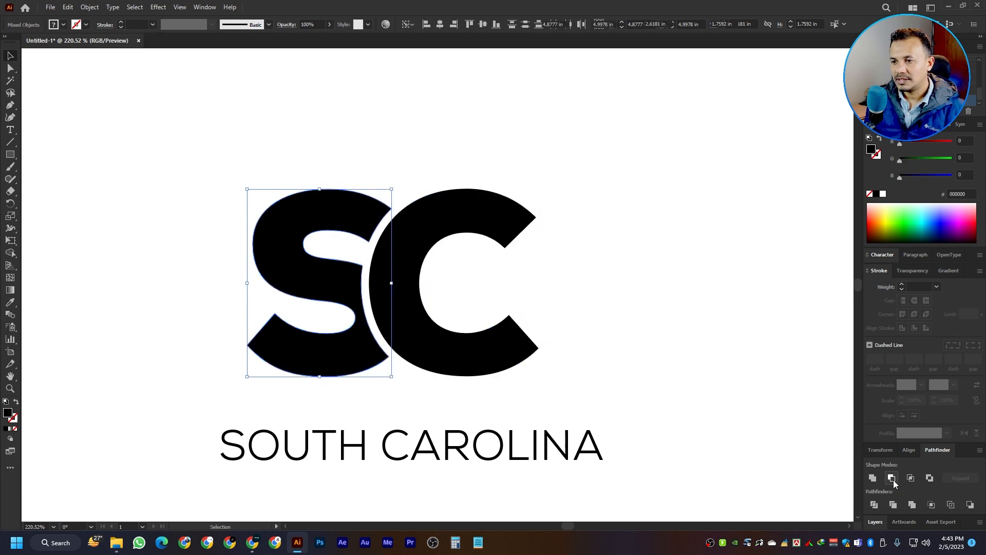
click(568, 210)
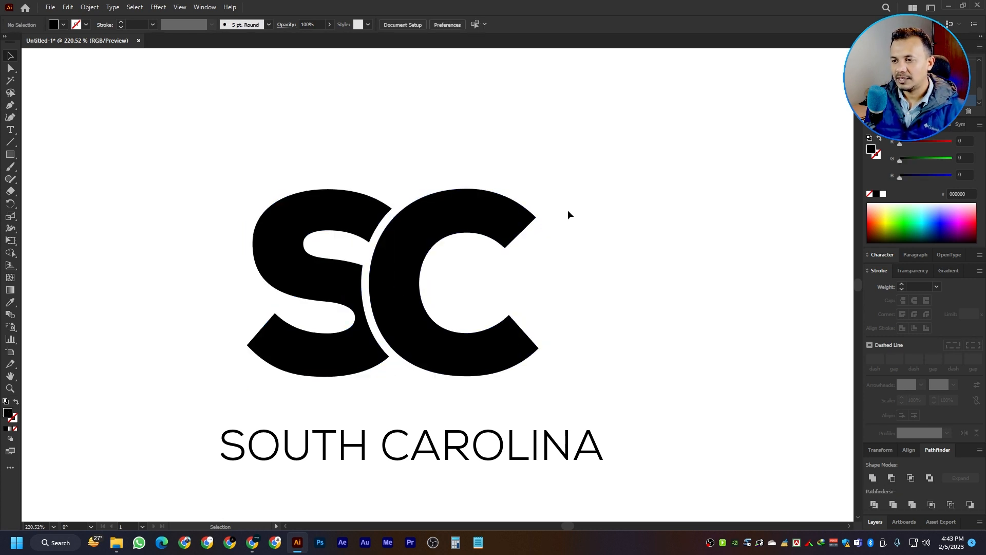
Group the S and C letters, and centre them horizontally with the SOUTH CAROLINA text.
key(ctrl+0)
drag(544, 179, 292, 275)
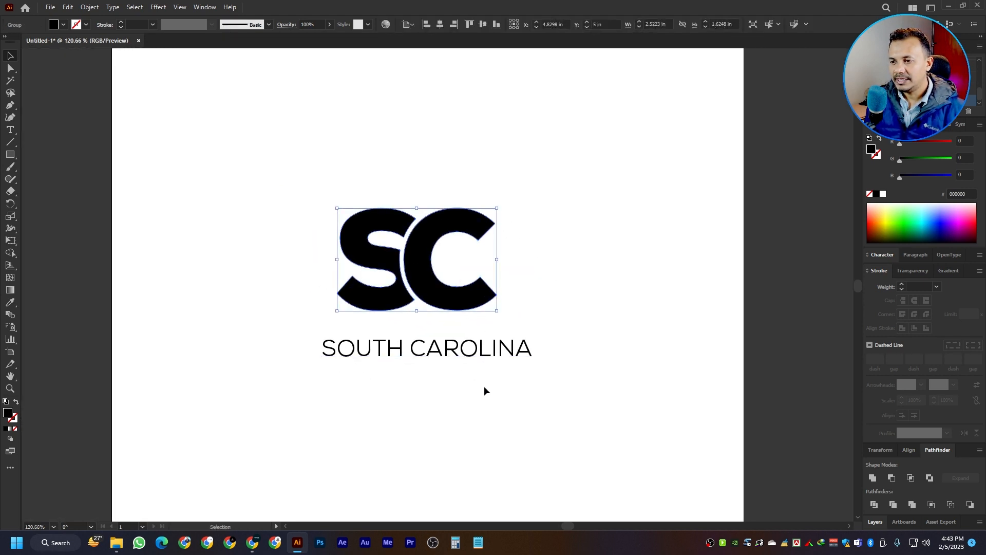
drag(525, 397, 273, 207)
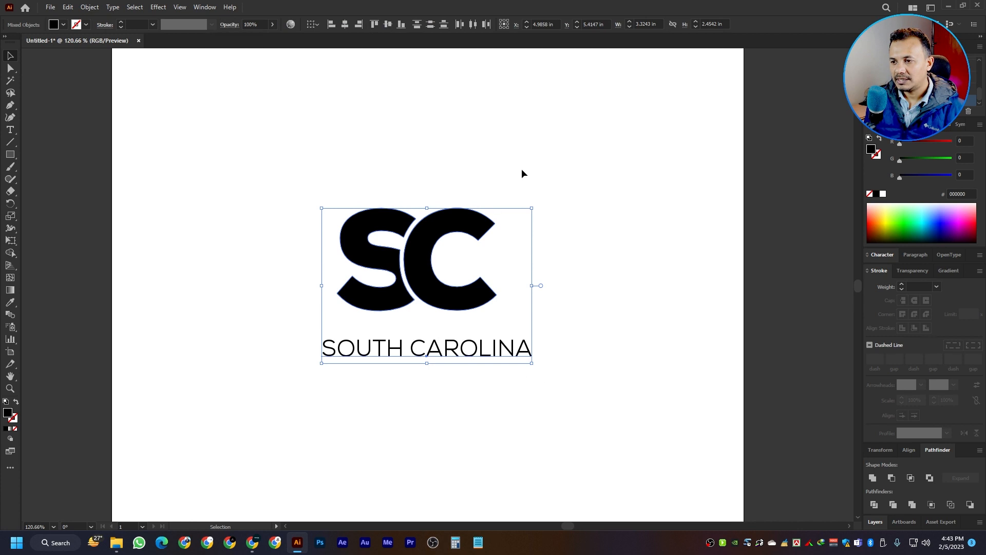
drag(521, 197, 306, 313)
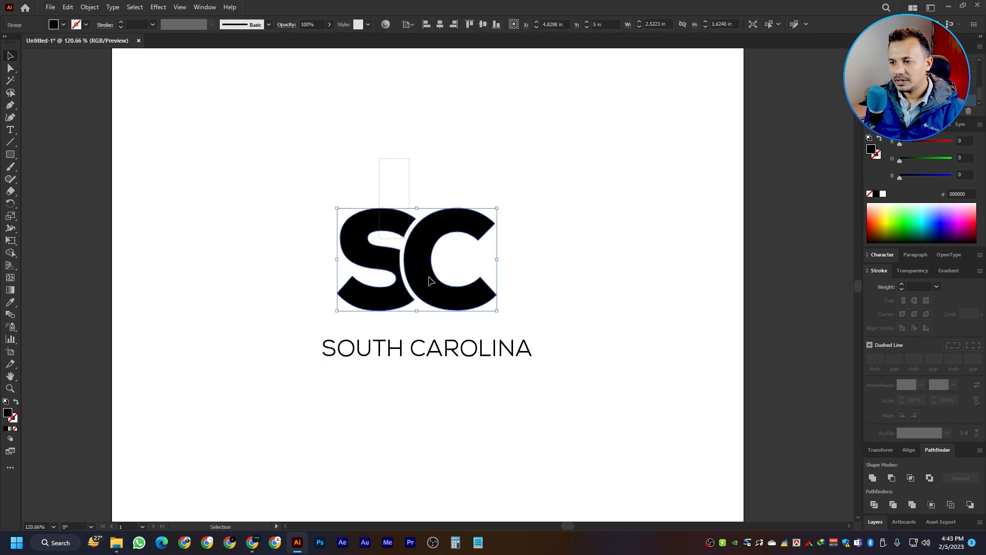
drag(430, 280, 498, 394)
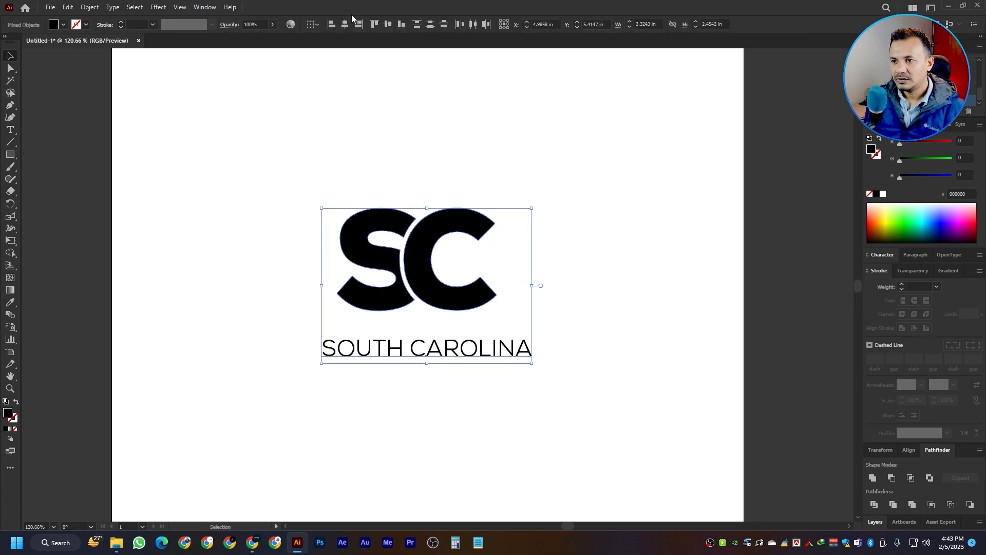
click(345, 24)
click(449, 366)
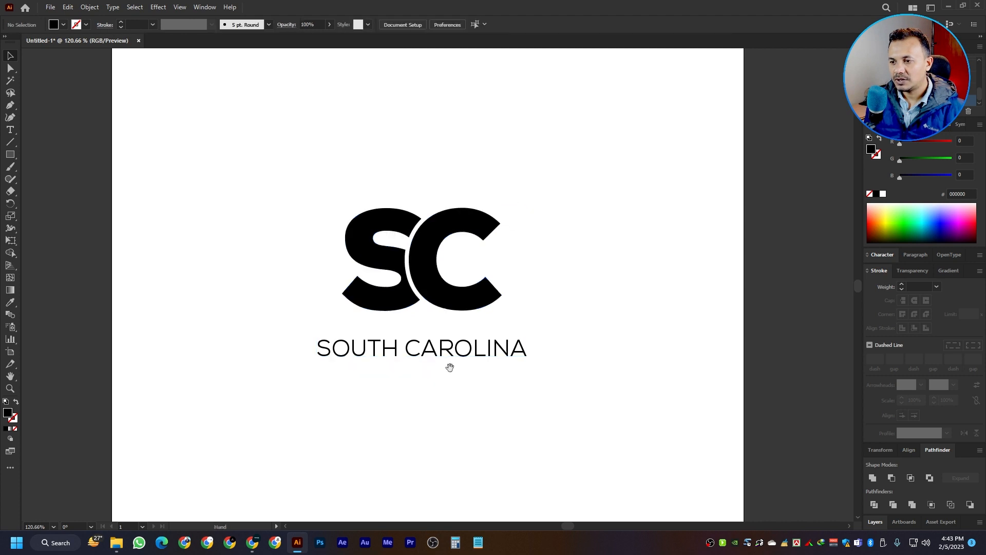
Scale SOUTH CAROLINA down to about 17.6 pt so it is narrower than SC, and move it up closer to the letters.
scroll(419, 366, up, 2)
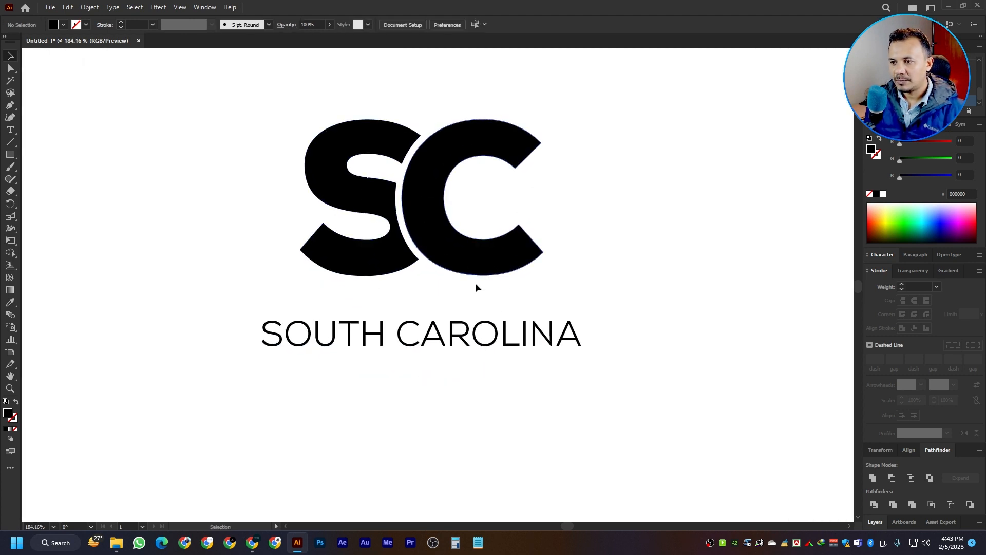
click(519, 343)
drag(584, 336, 487, 317)
drag(582, 303, 534, 299)
drag(534, 299, 486, 291)
click(551, 211)
Group the SC letters with the text line, and centre the logo horizontally and vertically on the artboard.
drag(549, 202, 310, 319)
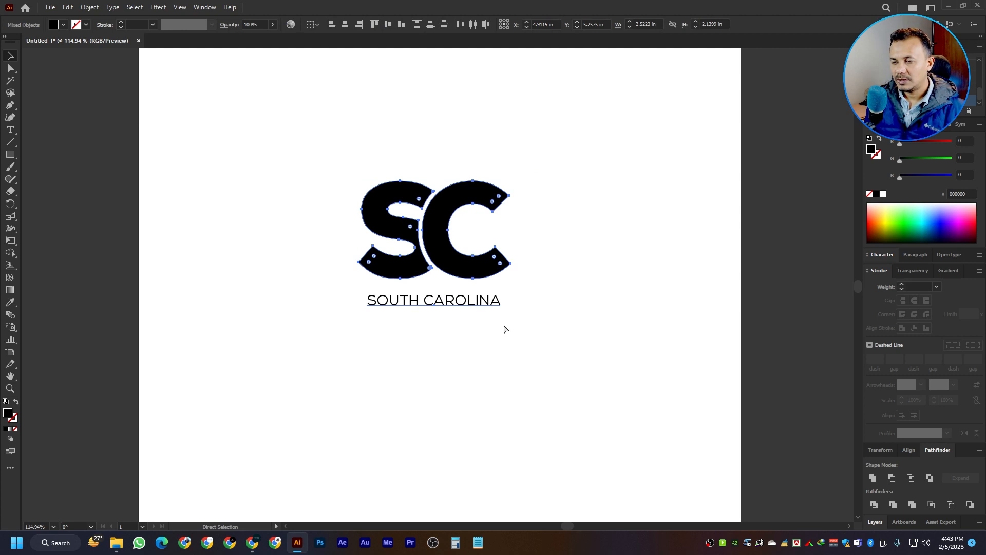
key(ctrl+g)
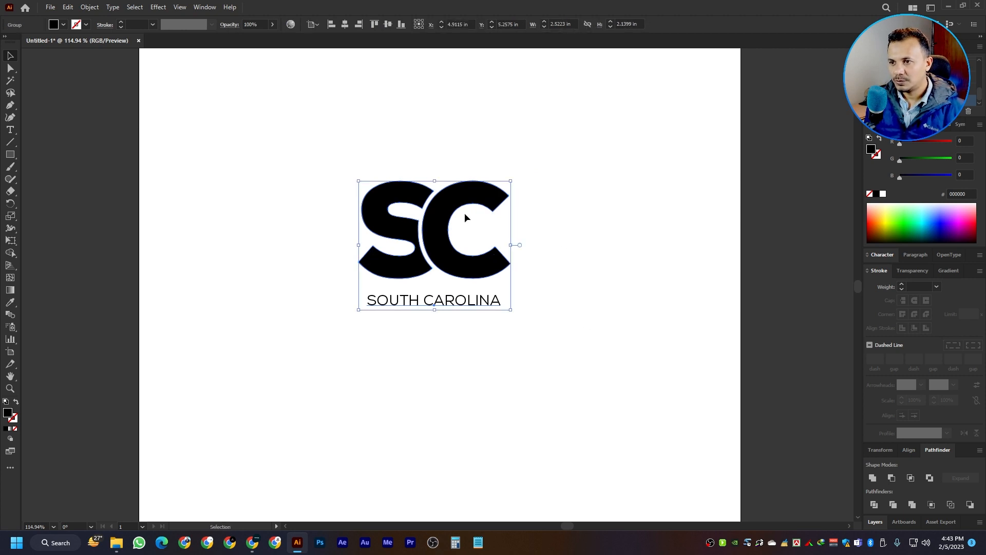
click(345, 24)
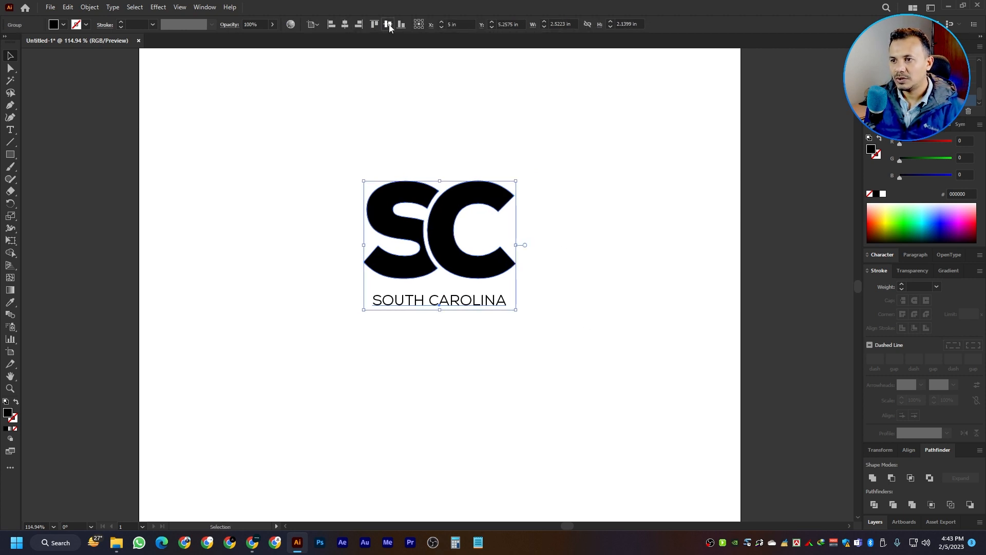
click(387, 25)
click(592, 153)
key(ctrl+0)
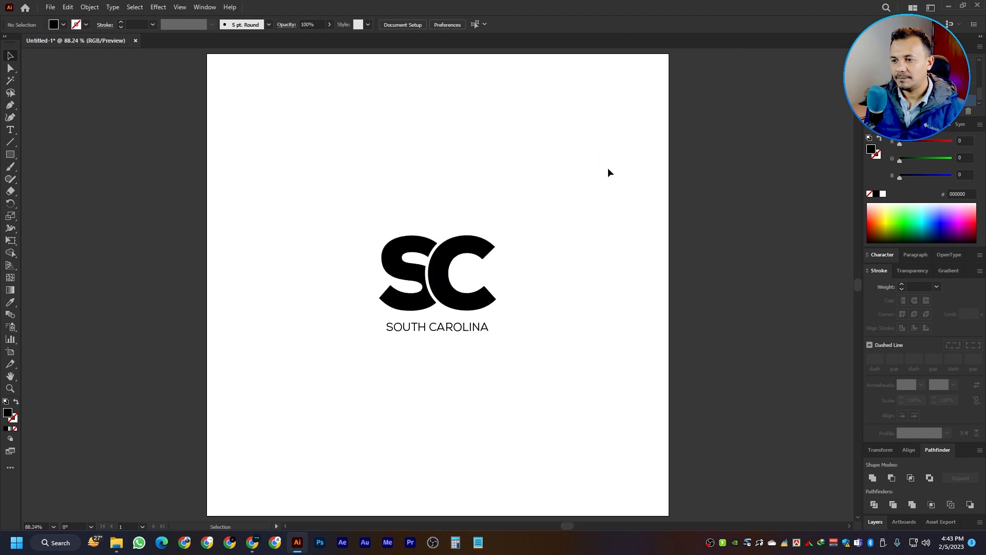
drag(428, 219, 504, 251)
drag(528, 299, 504, 225)
drag(573, 265, 483, 242)
drag(536, 205, 499, 198)
ctrl+click(502, 247)
drag(553, 259, 536, 267)
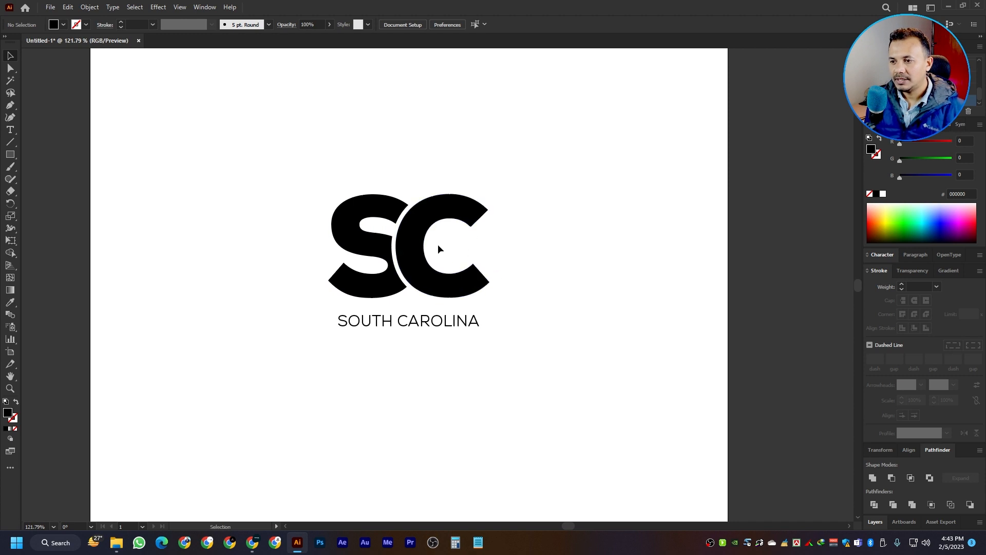
Set the fill colour of the C alone to RGB 50, 50, 50.
key(a)
click(414, 242)
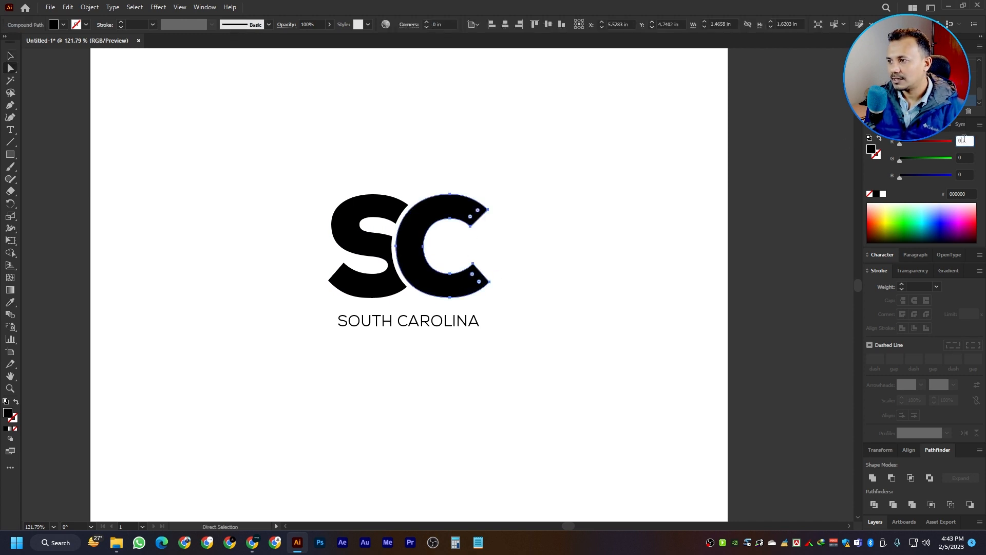
text(50)
key(Tab)
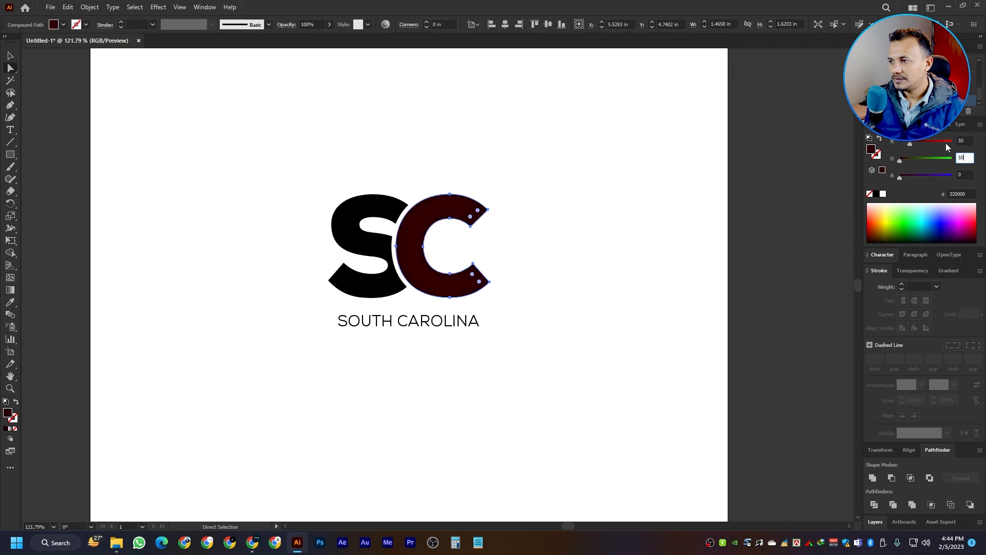
text(50)
key(Tab)
text(50)
click(620, 200)
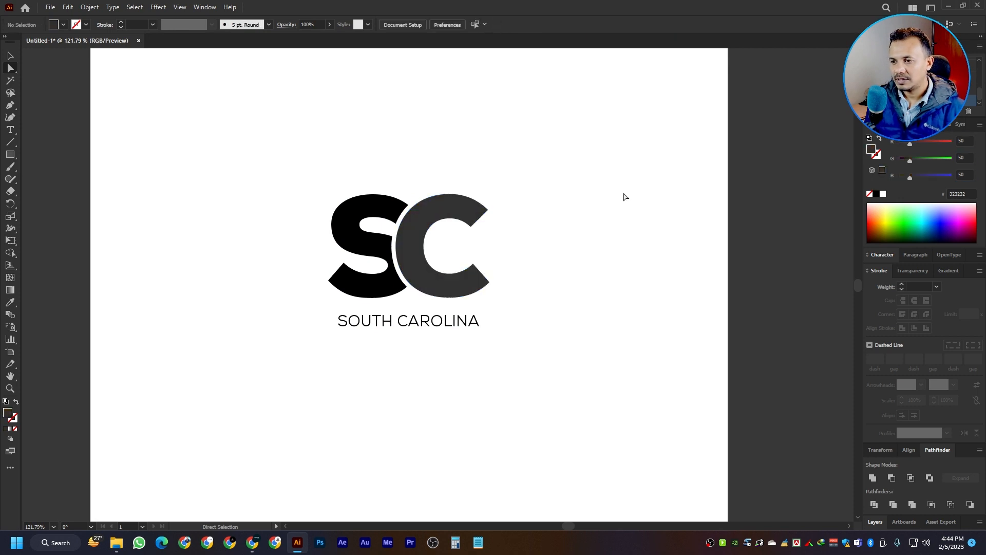
Recolour the word CAROLINA with the dark grey sampled from the C.
key(t)
scroll(416, 313, up, 2)
drag(393, 315, 518, 305)
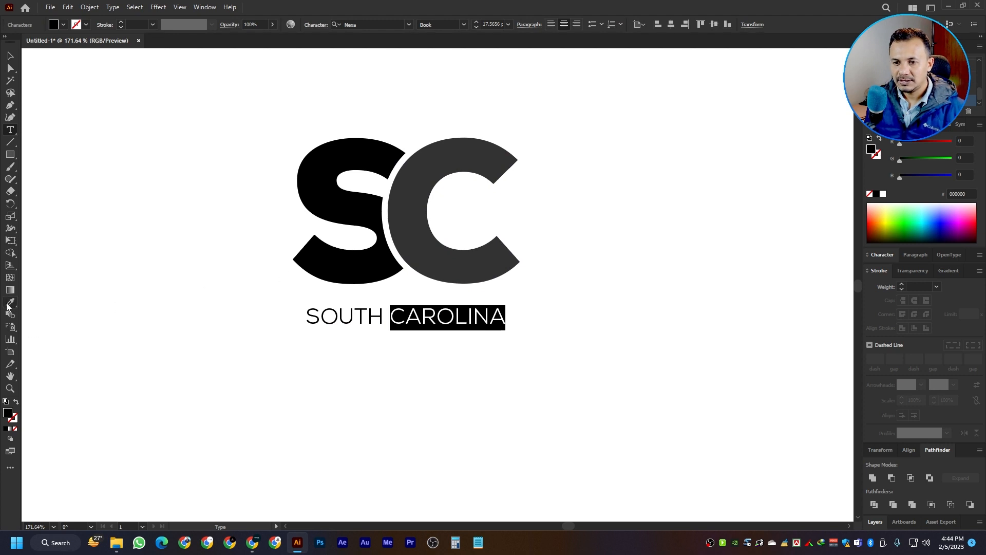
click(396, 215)
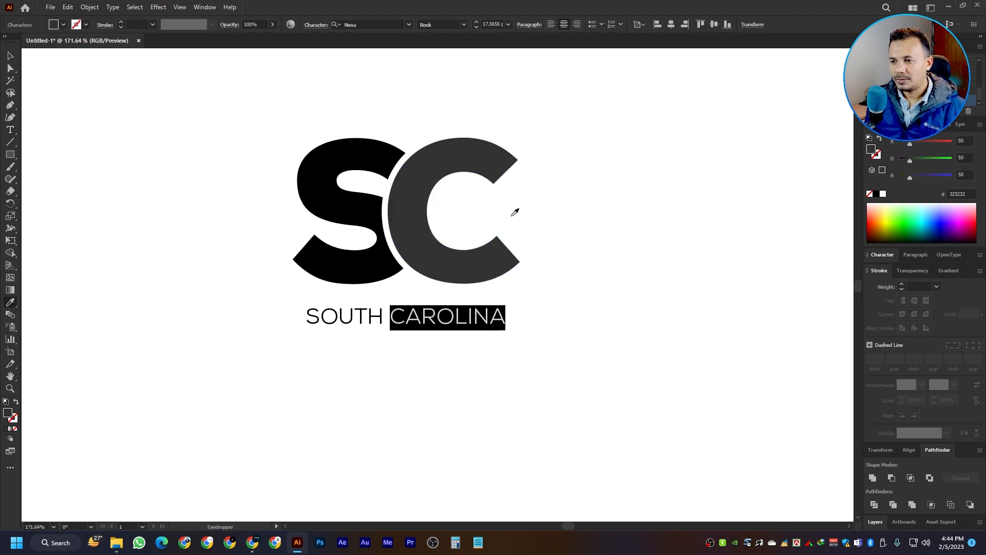
key(v)
click(605, 213)
key(ctrl+0)
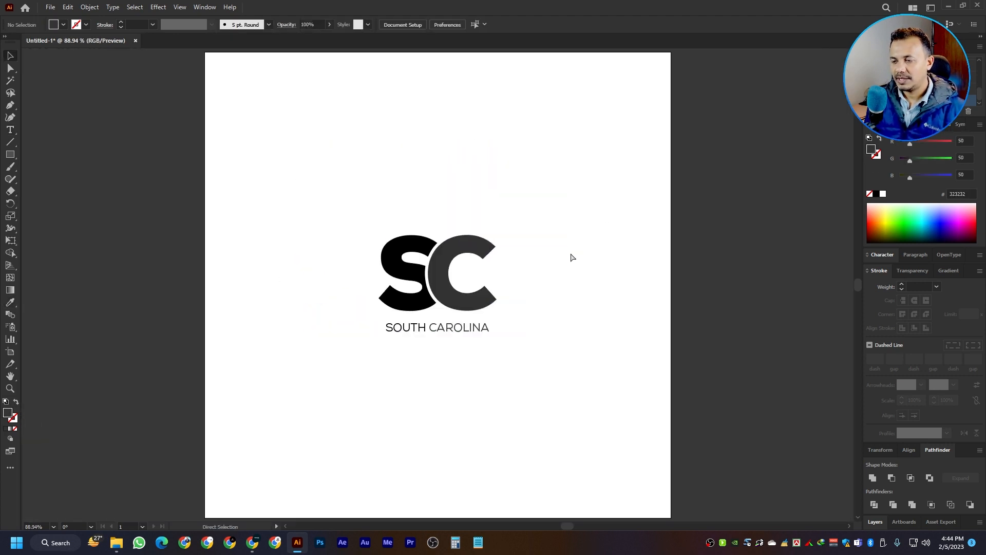
drag(454, 250, 599, 278)
drag(517, 307, 535, 256)
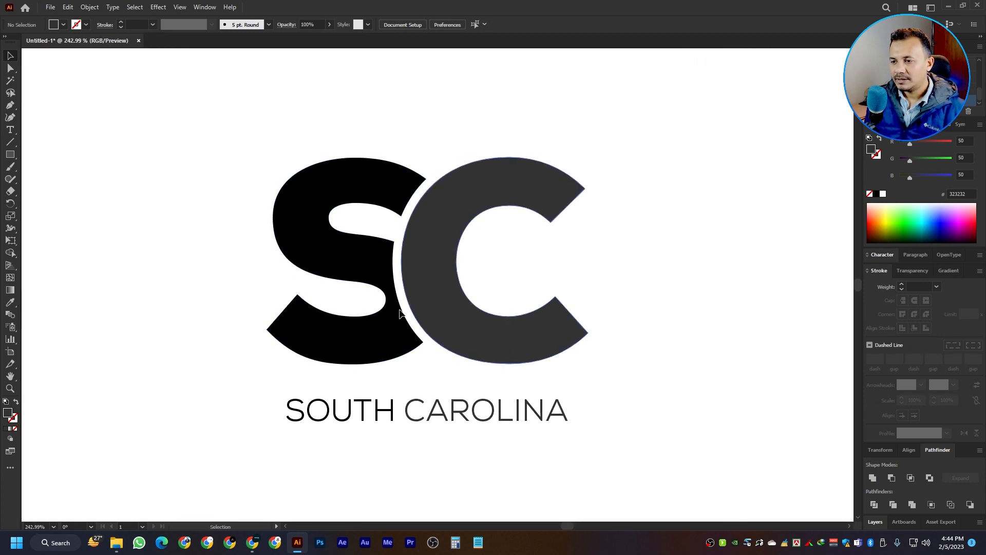
key(ctrl+s)
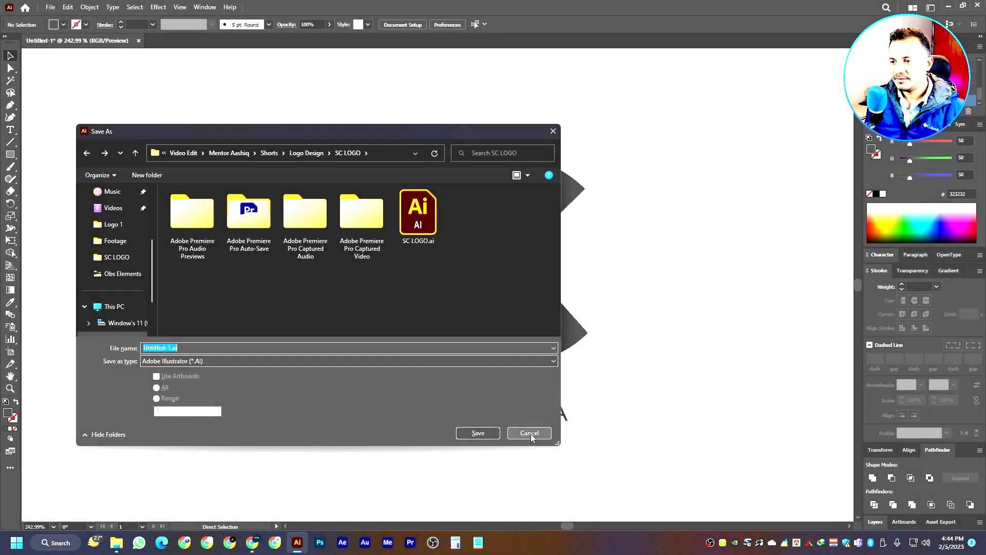
click(531, 434)
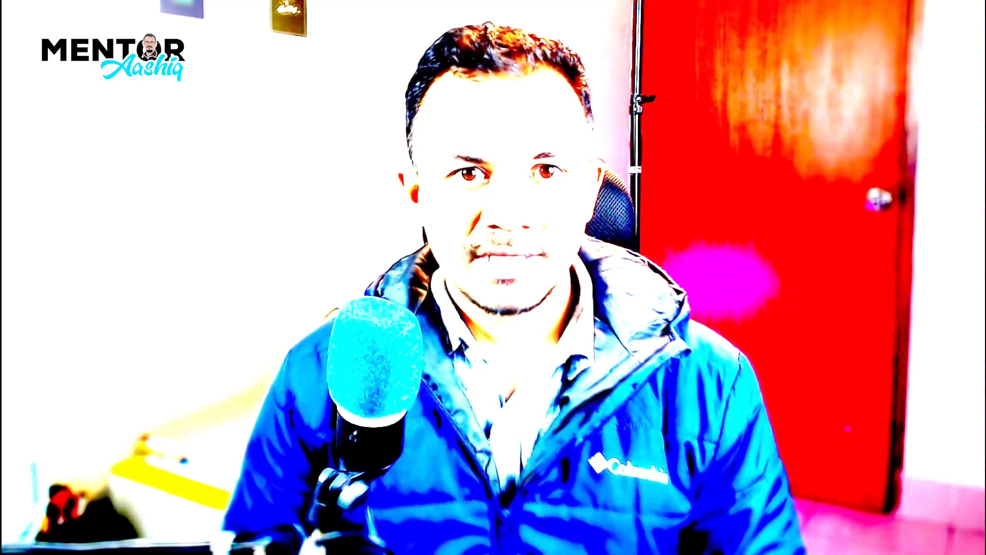